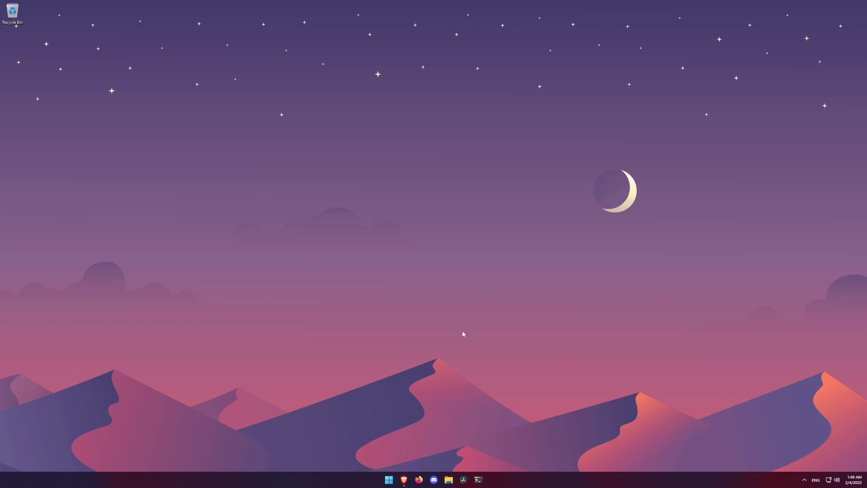
Step: In Brave, open the Raspberry Pi OS page and download Raspberry Pi Imager for Windows
left_click(402, 479)
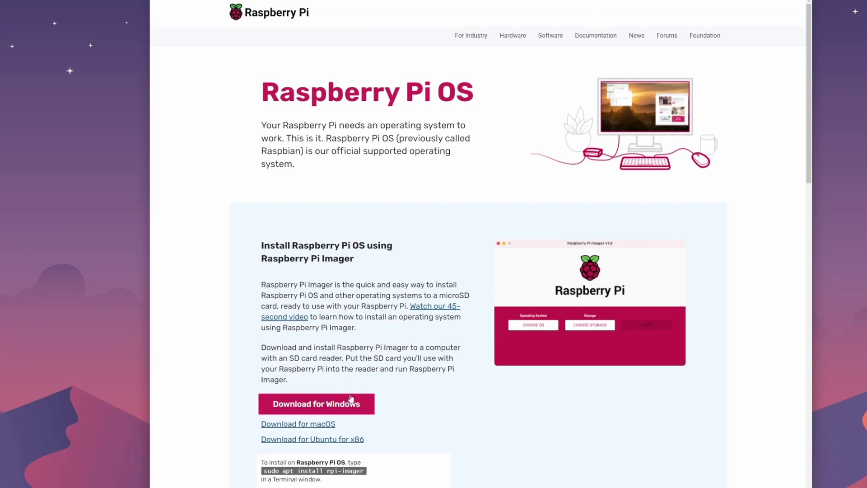
left_click(326, 400)
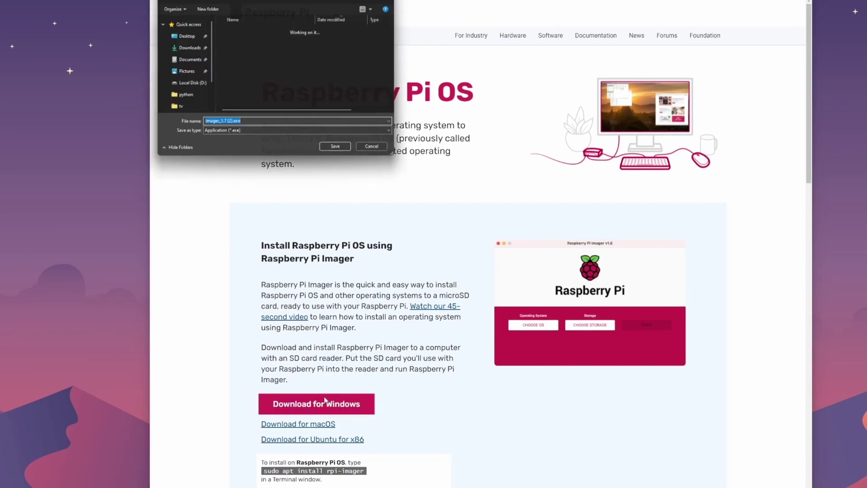
Step: Save the Imager installer, then finish setup with 'Run Raspberry Pi Imager' left checked
left_click(345, 149)
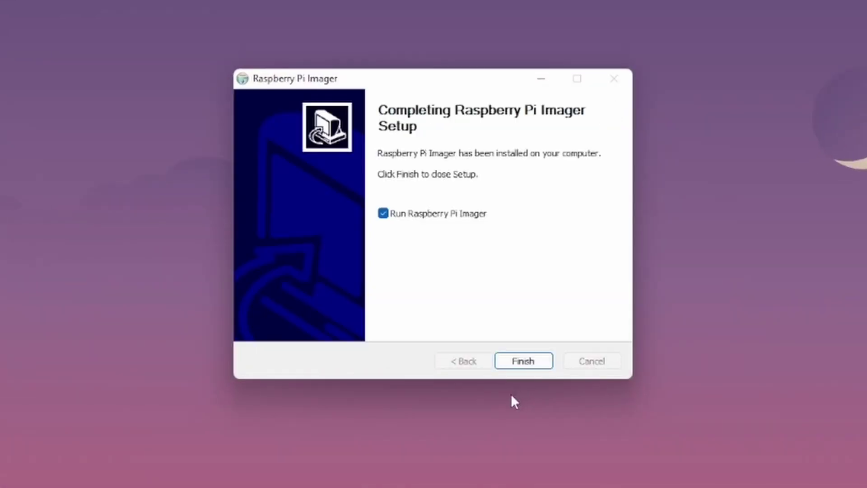
left_click(524, 366)
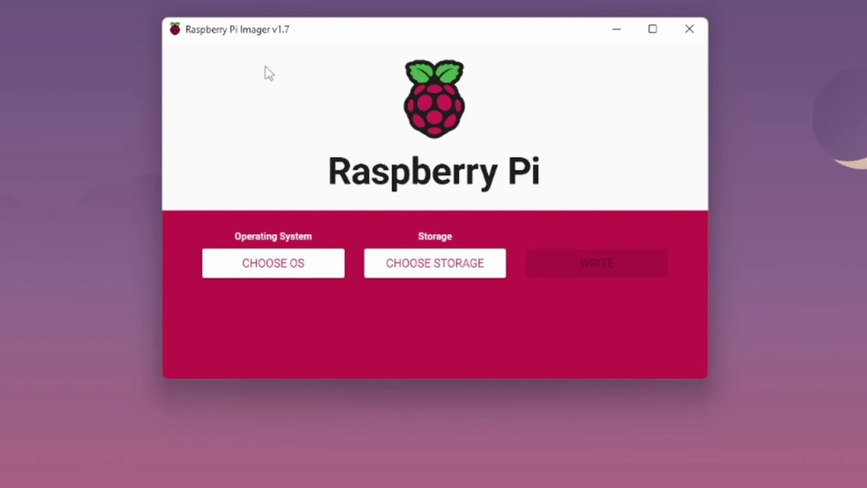
key("ctrl+shift+Escape")
Step: Bring up Advanced options with Ctrl+Shift+X and set image customization to 'to always use'
key("ctrl+shift+x")
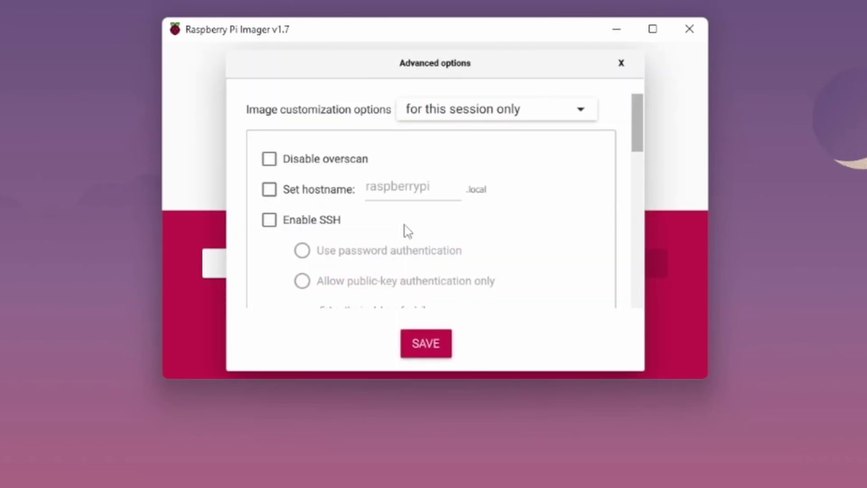
scroll(414, 221, "down", 8)
scroll(426, 198, "up", 8)
scroll(410, 195, "down", 5)
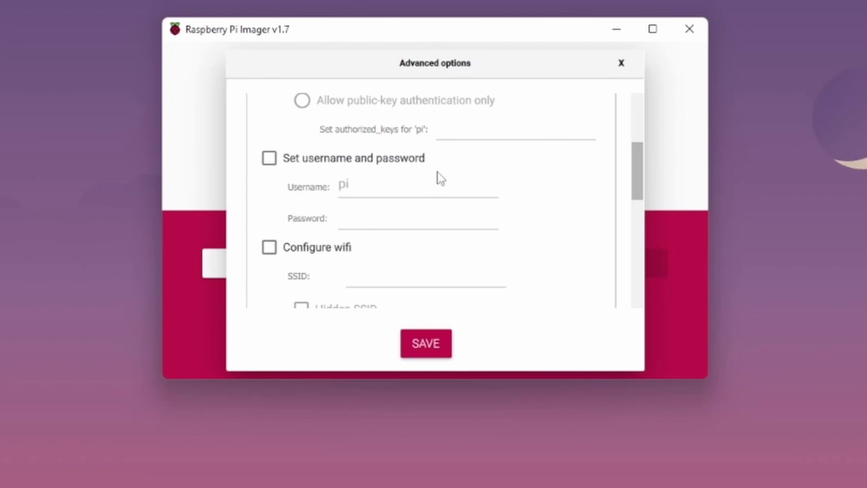
scroll(453, 176, "up", 5)
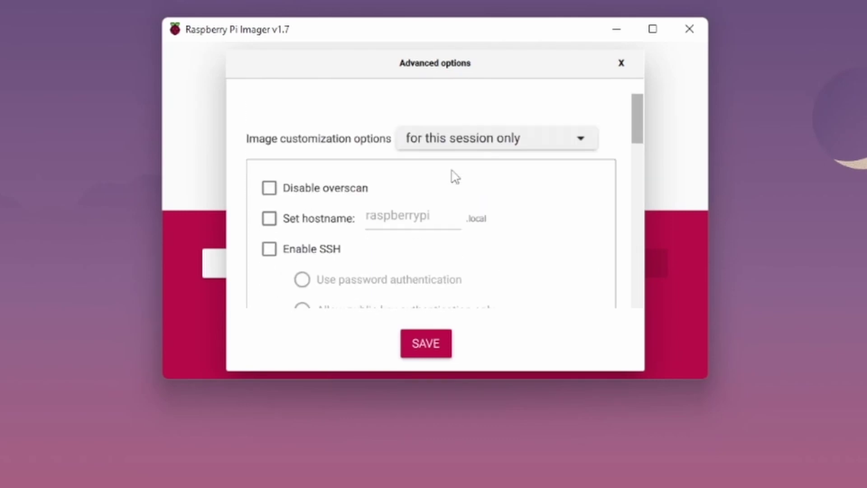
left_click(471, 111)
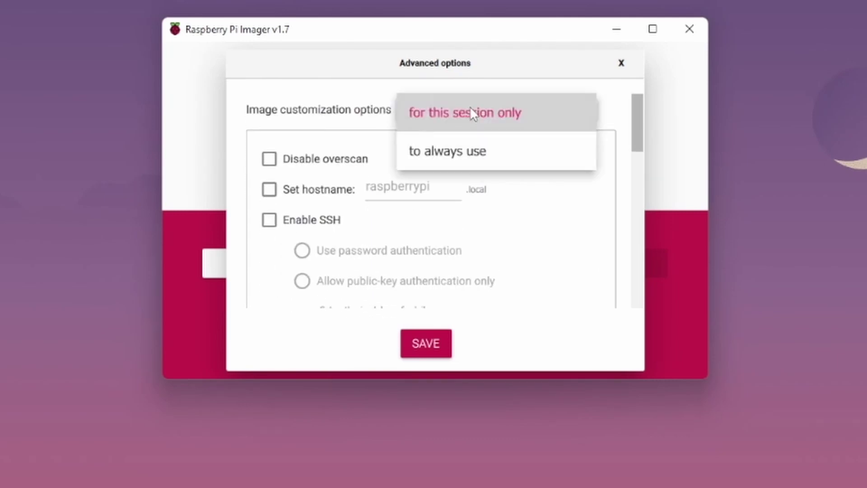
left_click(434, 151)
scroll(442, 246, "down", 1)
scroll(454, 243, "up", 1)
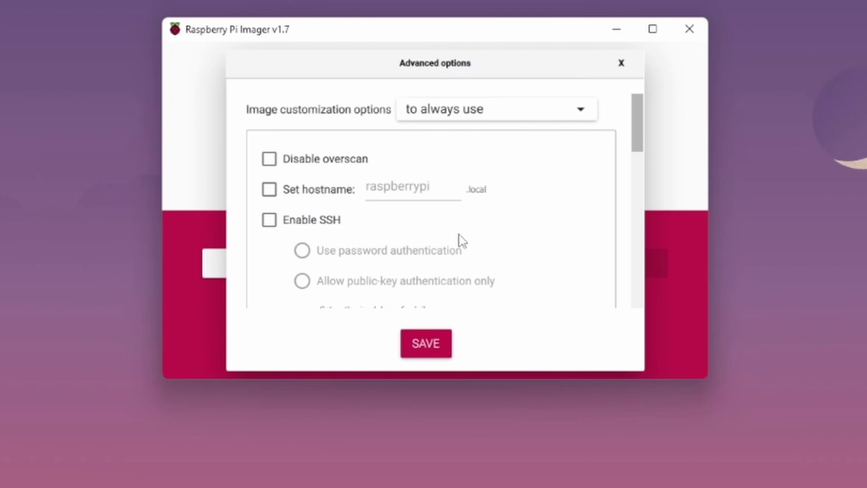
Step: Enable 'Set username and password', replacing 'pi' with a custom username and entering the account password
scroll(493, 180, "down", 5)
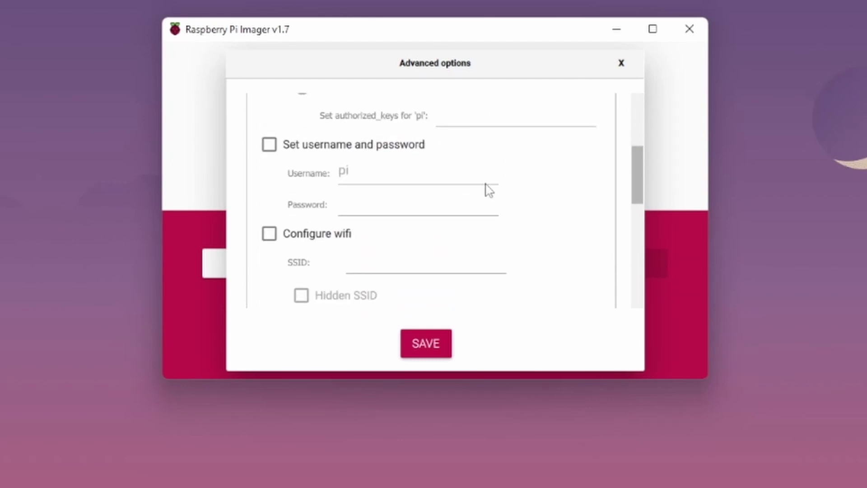
left_click(362, 147)
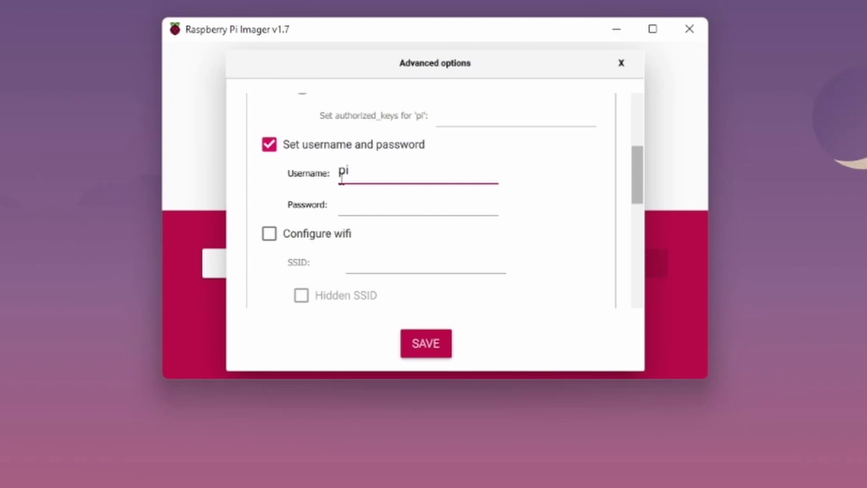
key("BackSpace")
key("BackSpace")
type("lukefrenner")
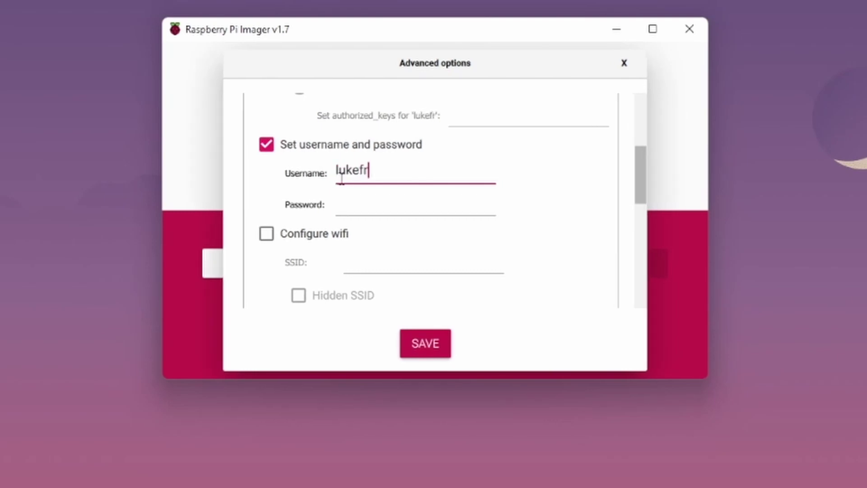
left_click(358, 208)
type("••••••")
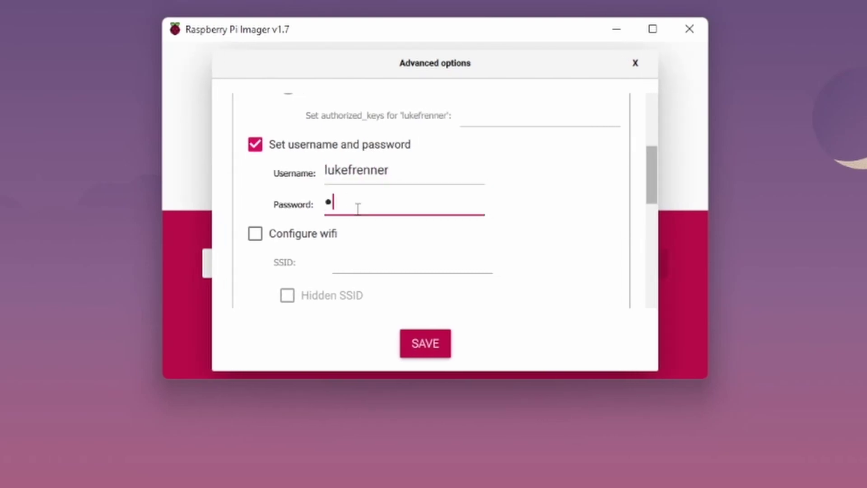
type("••••")
scroll(446, 226, "up", 5)
scroll(447, 241, "down", 1)
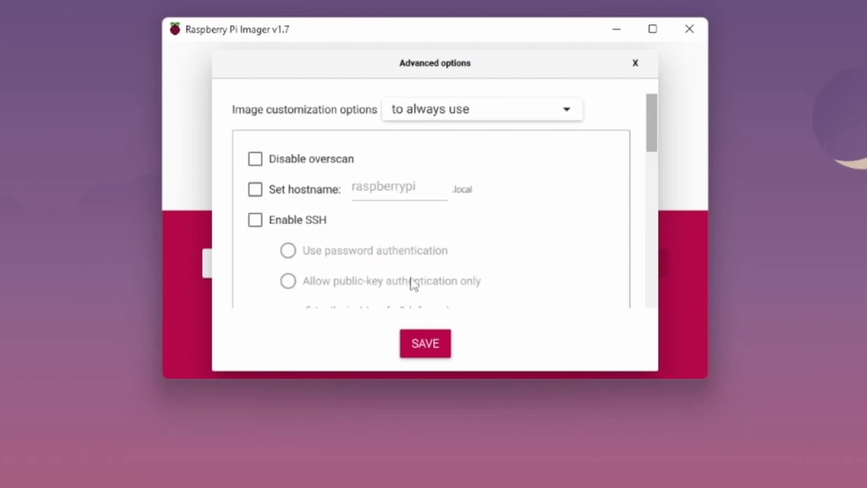
Step: Enable SSH with password authentication
left_click(256, 220)
scroll(289, 237, "down", 2)
scroll(310, 241, "down", 1)
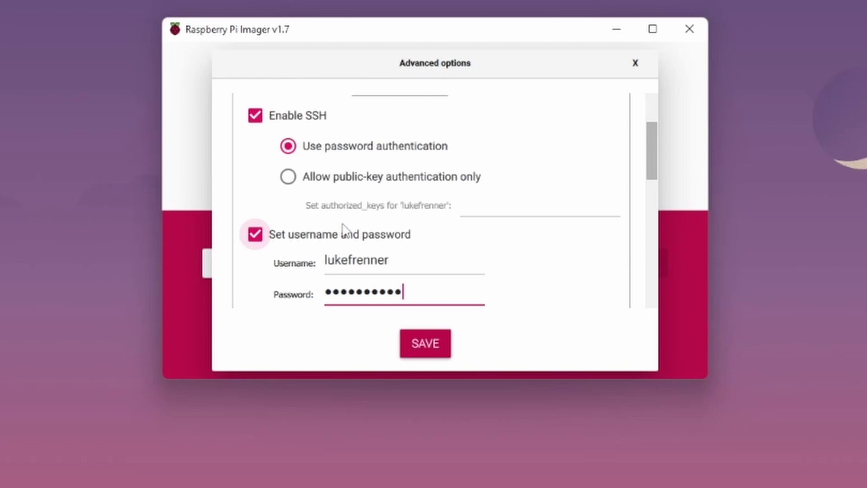
scroll(343, 230, "up", 4)
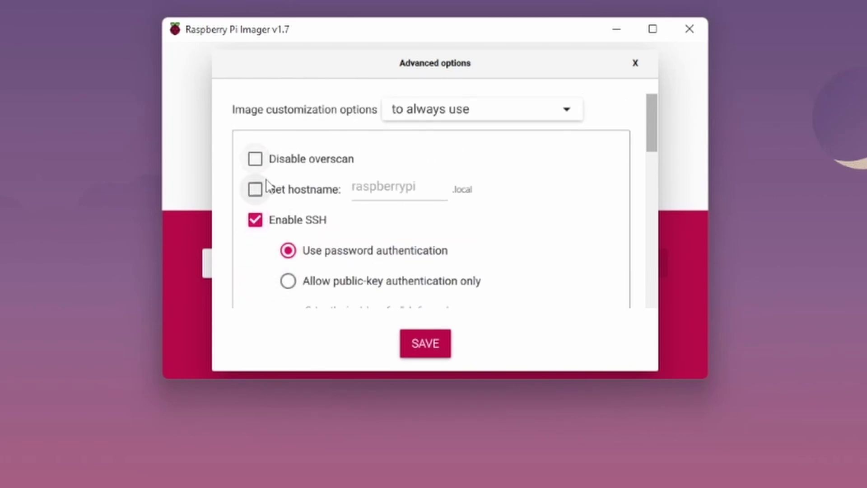
scroll(286, 185, "down", 7)
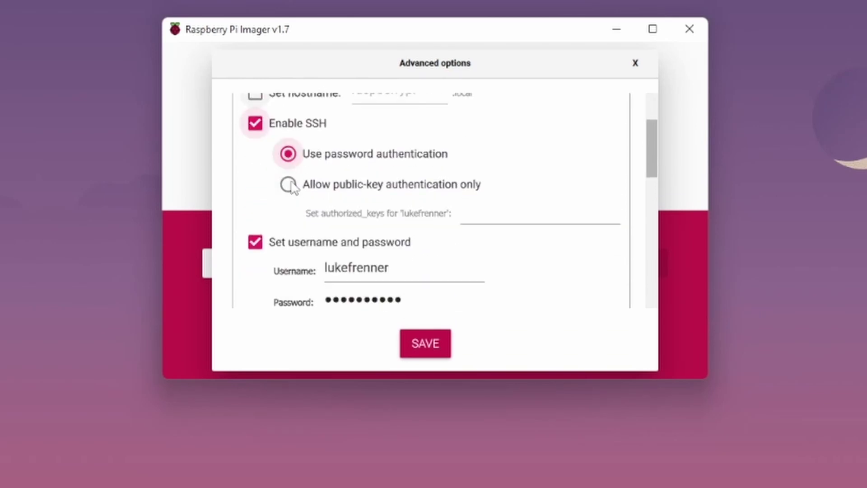
scroll(292, 195, "up", 6)
scroll(307, 198, "down", 5)
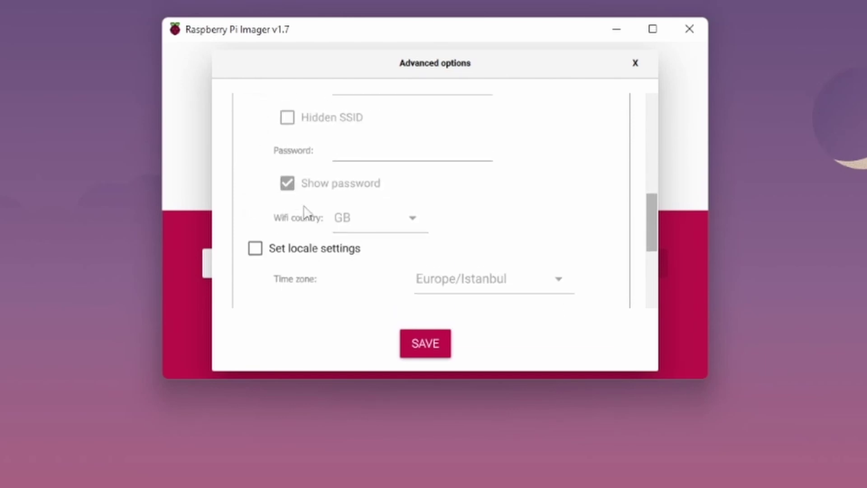
scroll(331, 219, "down", 3)
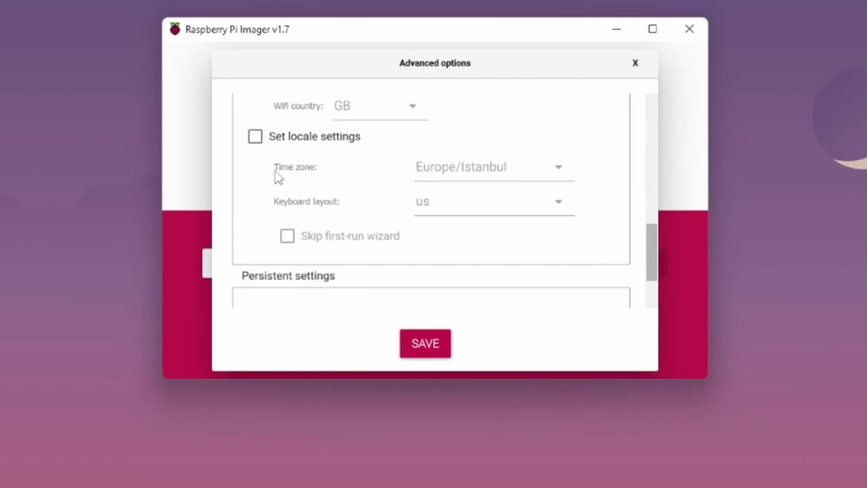
scroll(324, 204, "down", 3)
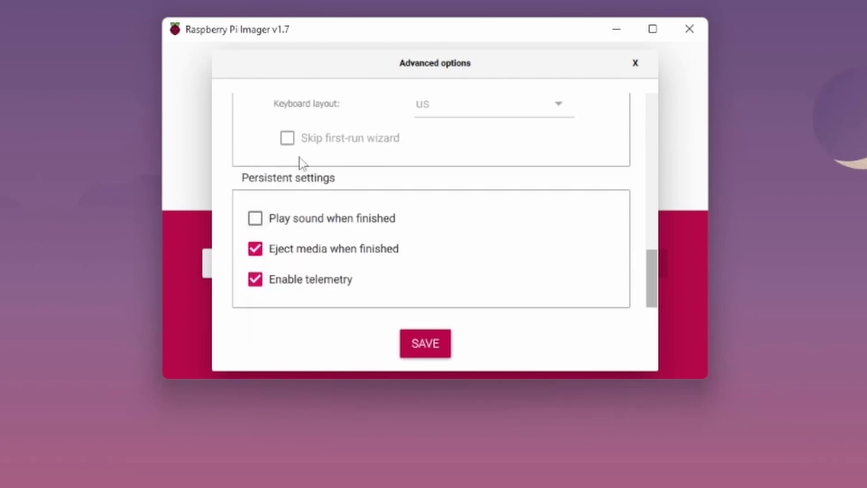
scroll(298, 176, "up", 4)
scroll(301, 167, "down", 3)
scroll(289, 156, "up", 2)
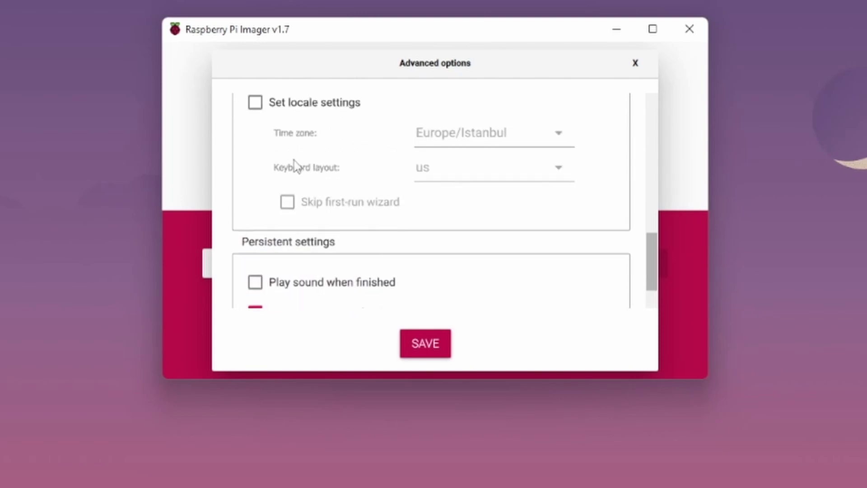
Step: Turn on 'Set locale settings' and 'Skip first-run wizard'
left_click(277, 148)
left_click(292, 242)
scroll(318, 239, "down", 3)
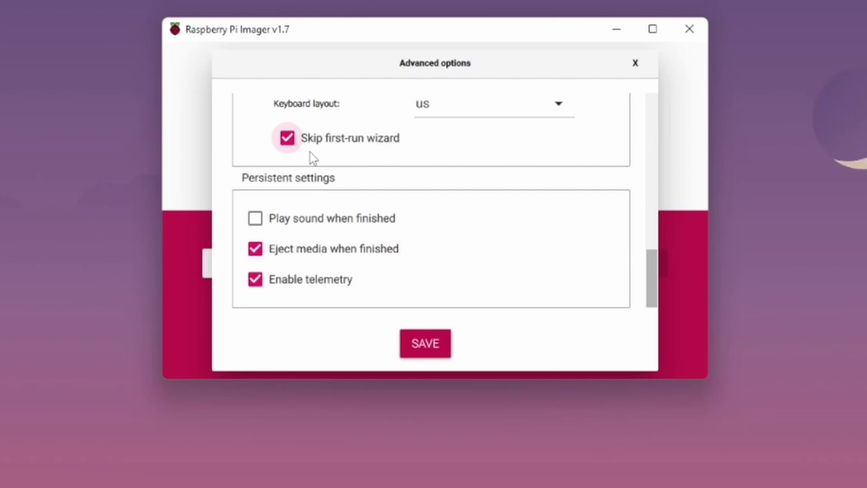
scroll(495, 188, "up", 10)
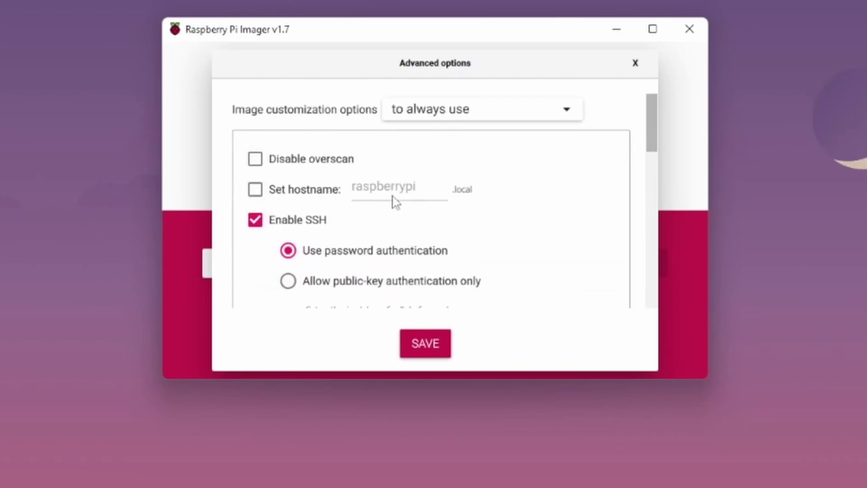
Step: Confirm customizations apply 'to always use' and leave telemetry enabled
left_click(461, 113)
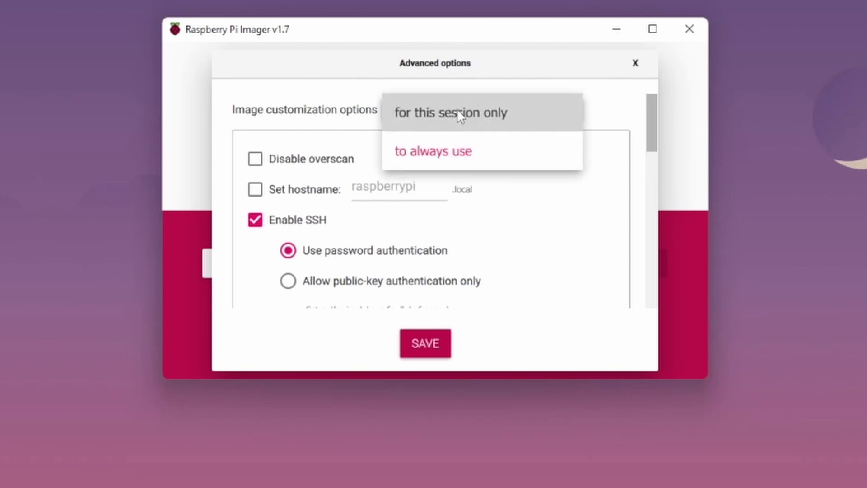
left_click(458, 151)
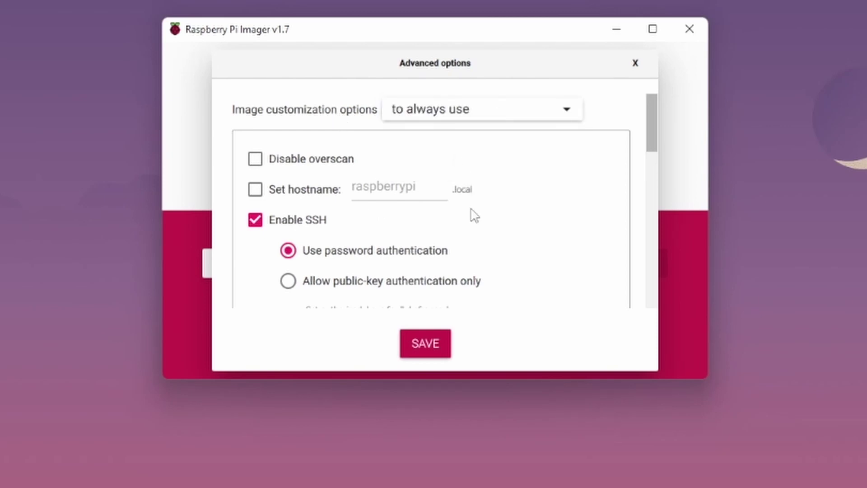
scroll(474, 215, "down", 10)
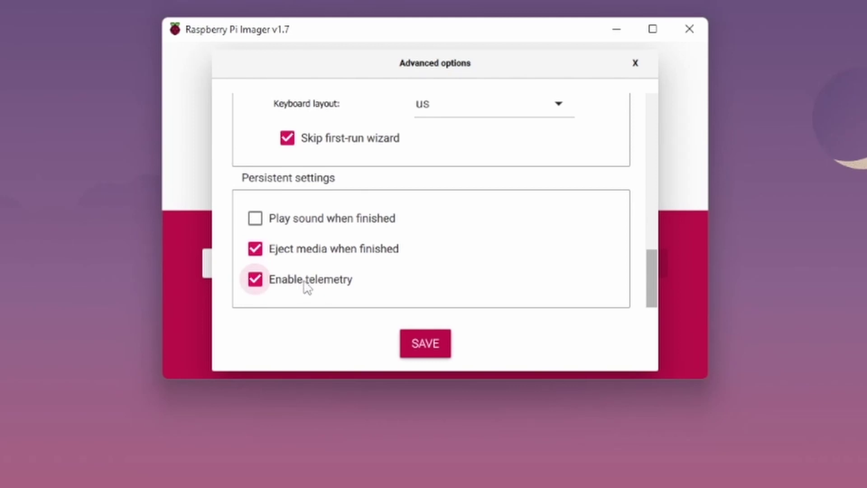
left_click(311, 284)
left_click(313, 282)
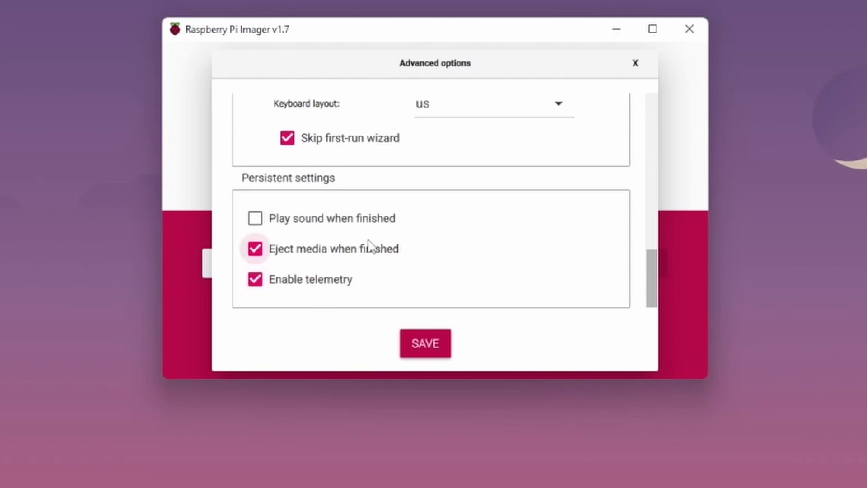
scroll(371, 248, "up", 3)
scroll(343, 249, "down", 3)
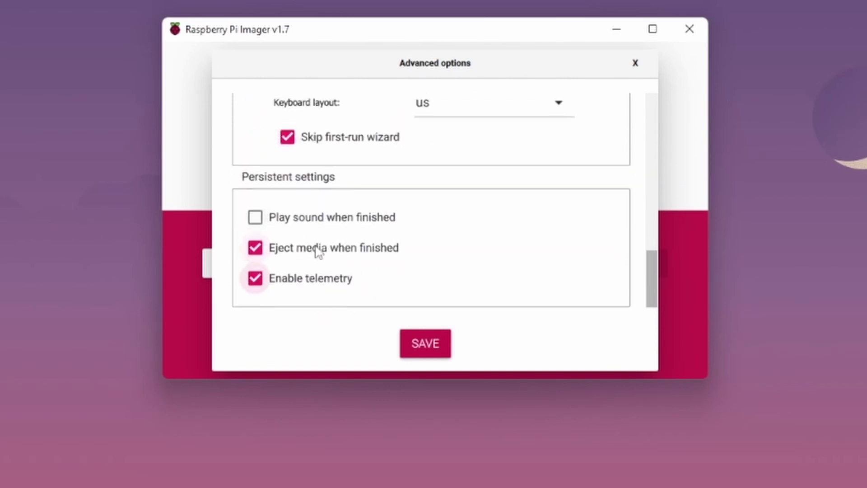
scroll(451, 234, "up", 10)
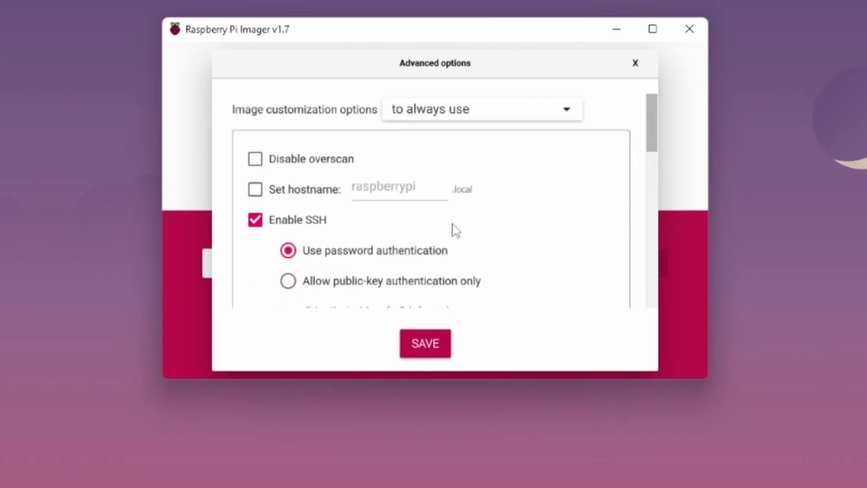
Step: Save the advanced options, reopen them with Ctrl+Shift+X, and save again
left_click(436, 352)
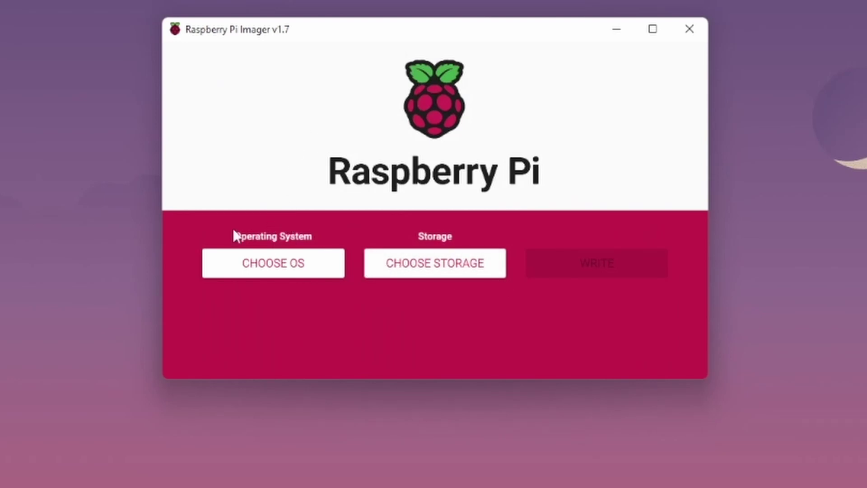
key("ctrl+shift+x")
scroll(472, 300, "down", 1)
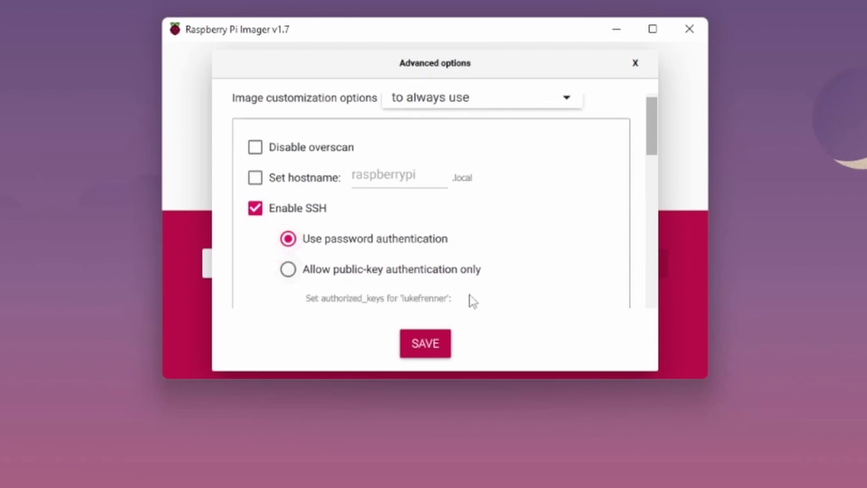
scroll(472, 300, "down", 15)
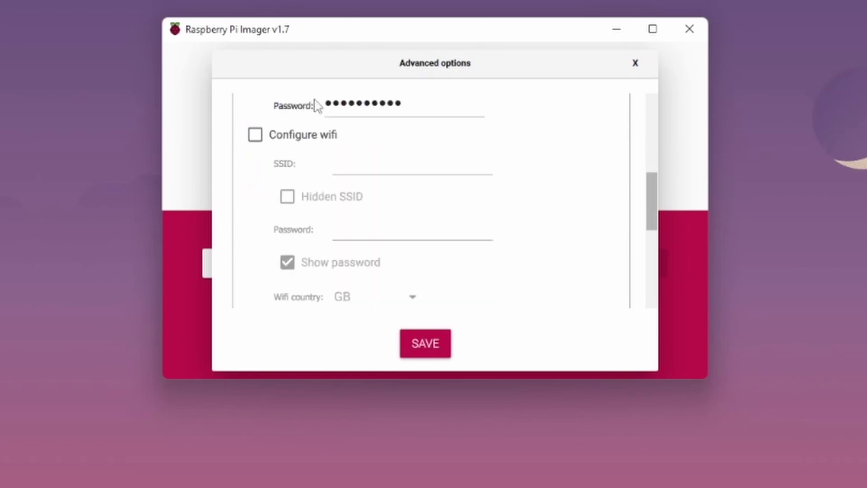
left_click(427, 344)
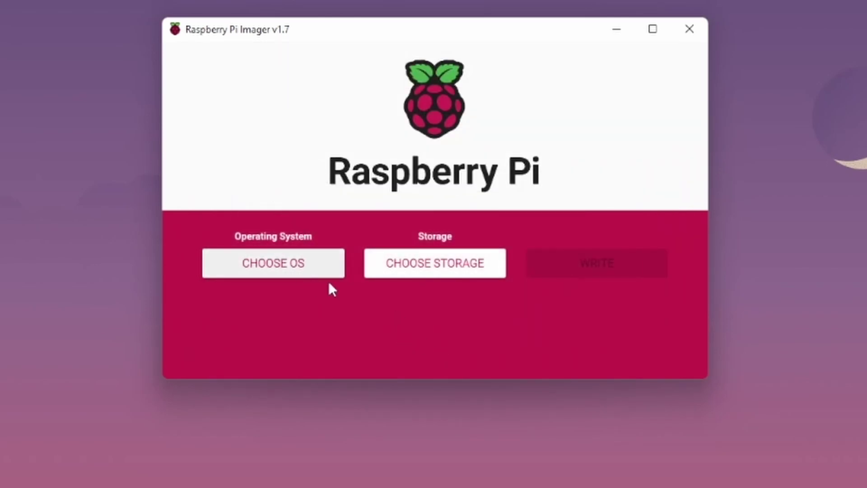
Step: Open CHOOSE OS and expand Raspberry Pi OS (other) to list the 64-bit images
left_click(302, 264)
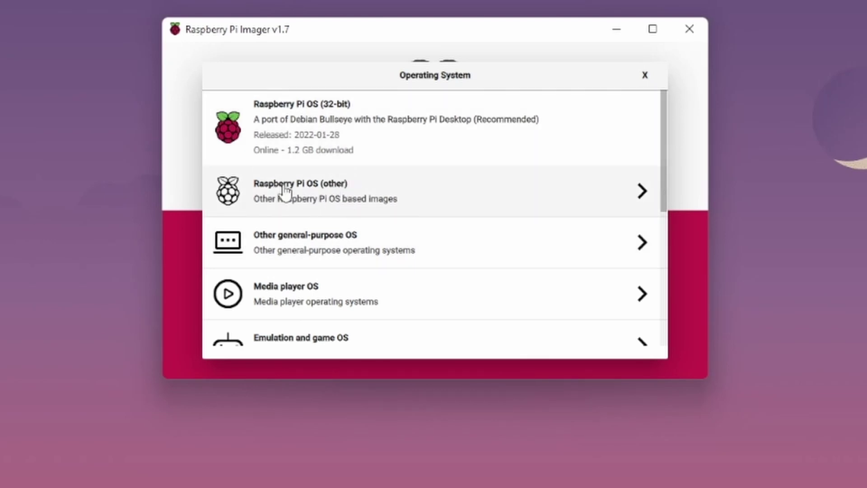
left_click(316, 194)
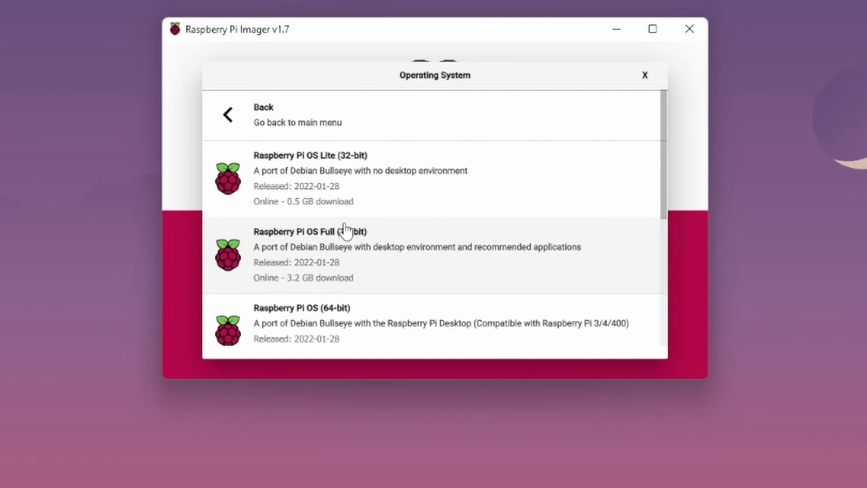
scroll(343, 228, "down", 3)
scroll(317, 217, "up", 2)
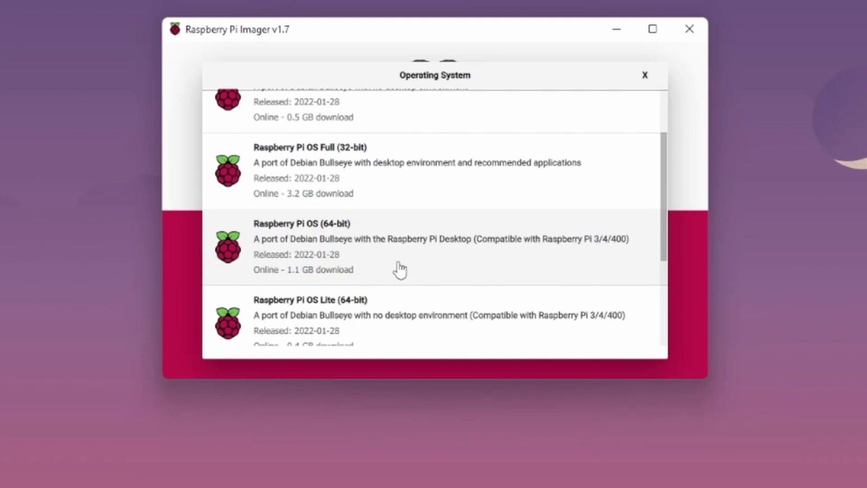
Step: Select Raspberry Pi OS (64-bit), set the SanDisk Ultra USB drive as storage, and open the gear options
left_click(397, 268)
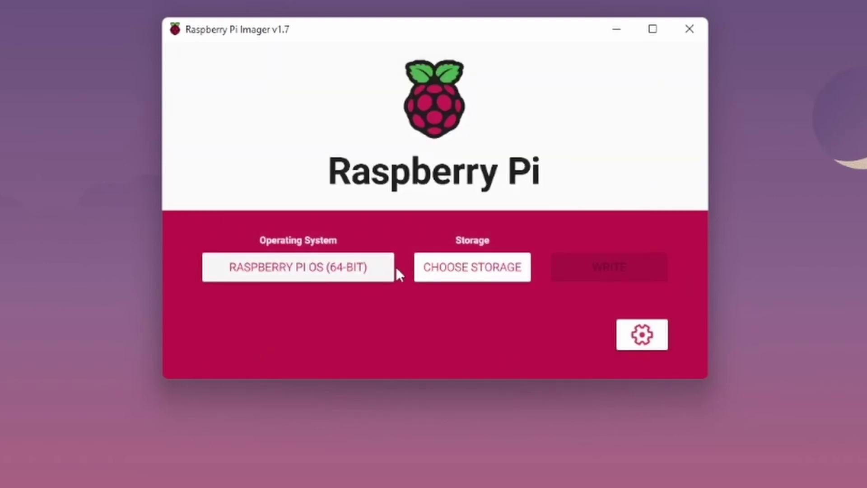
left_click(485, 275)
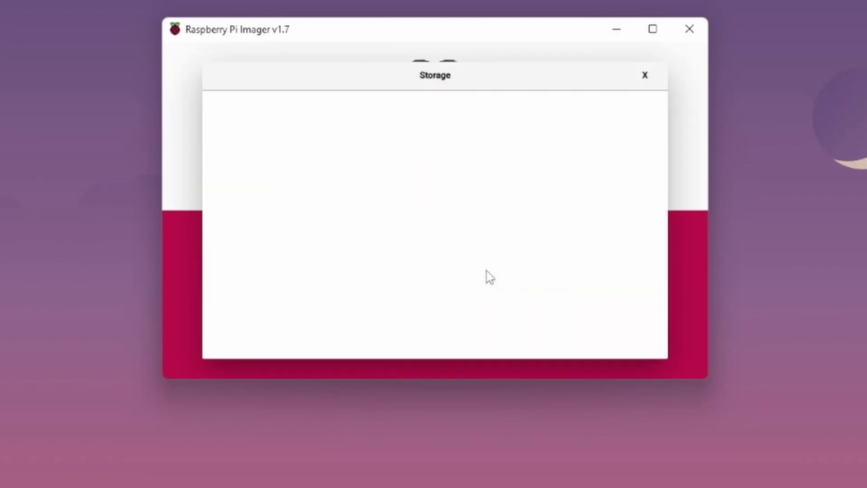
left_click(646, 76)
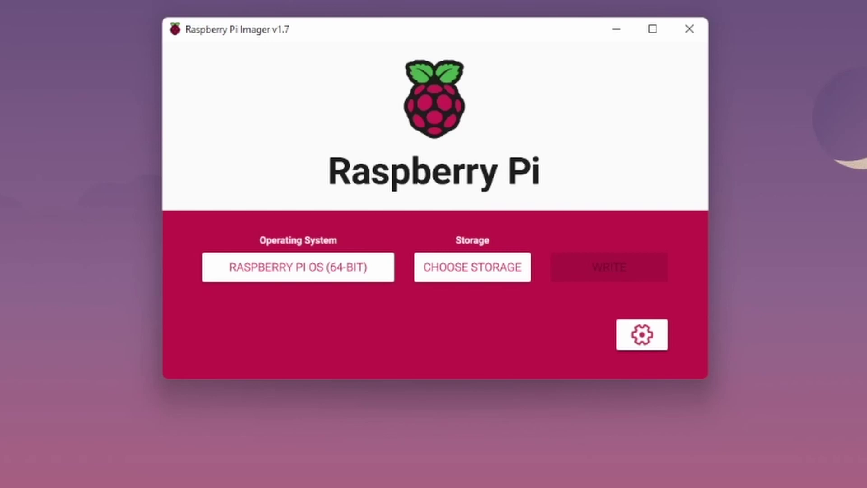
left_click(453, 271)
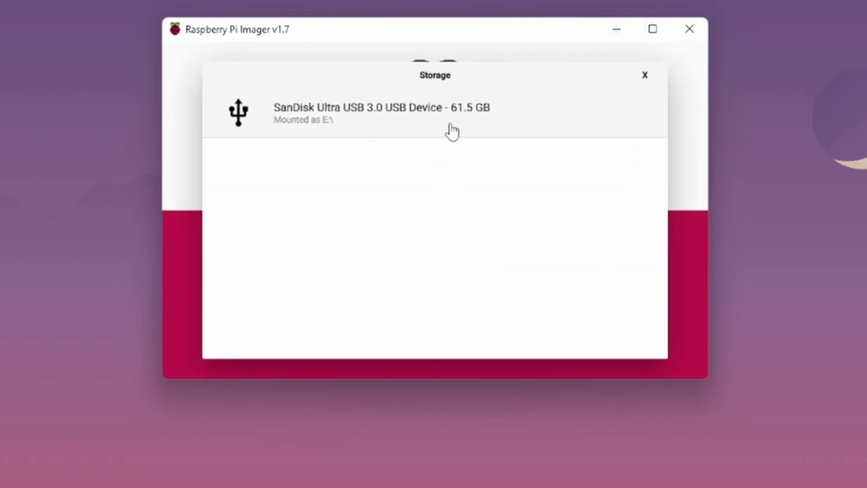
left_click(451, 131)
left_click(630, 346)
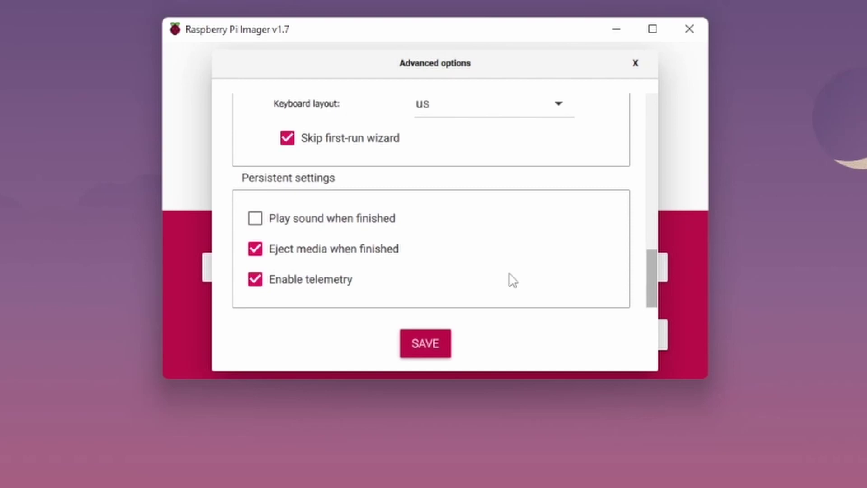
Step: Reopen and save the advanced options via the gear button several times, then start WRITE
scroll(487, 294, "up", 5)
scroll(470, 310, "up", 3)
key("Escape")
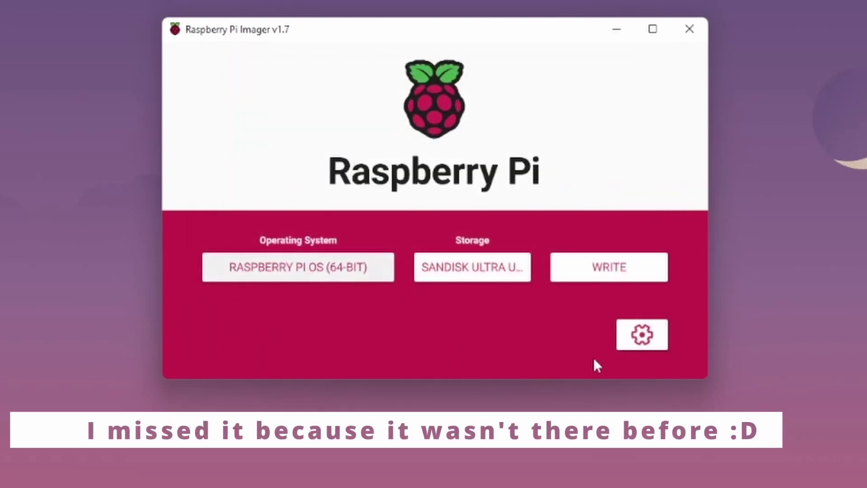
left_click(638, 343)
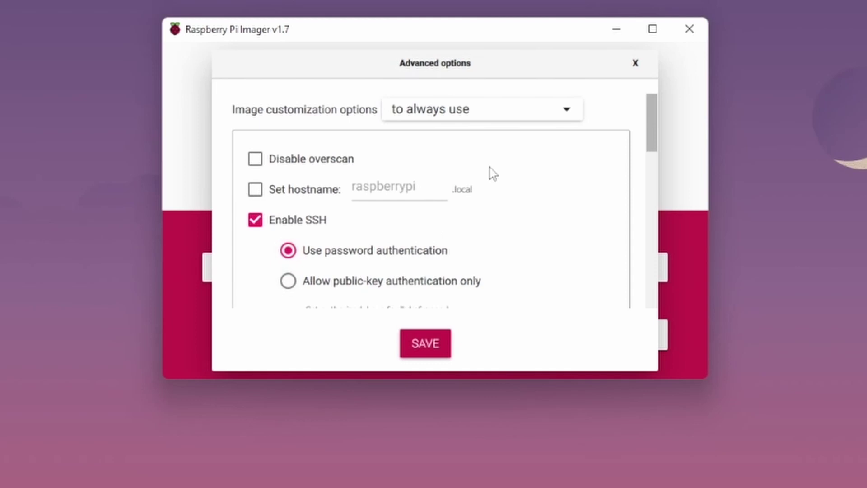
left_click(434, 349)
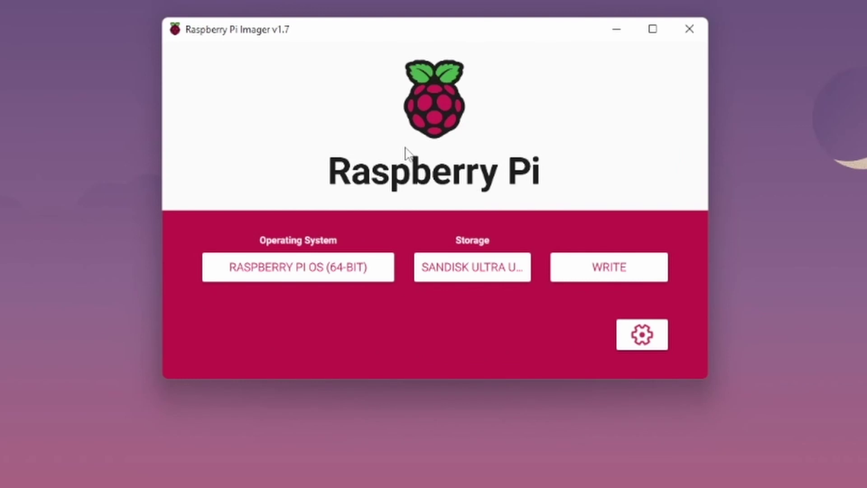
left_click(642, 335)
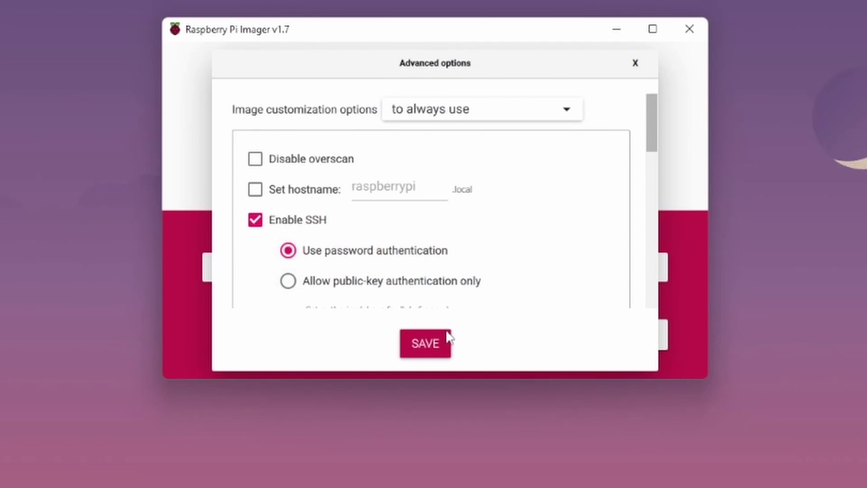
left_click(414, 353)
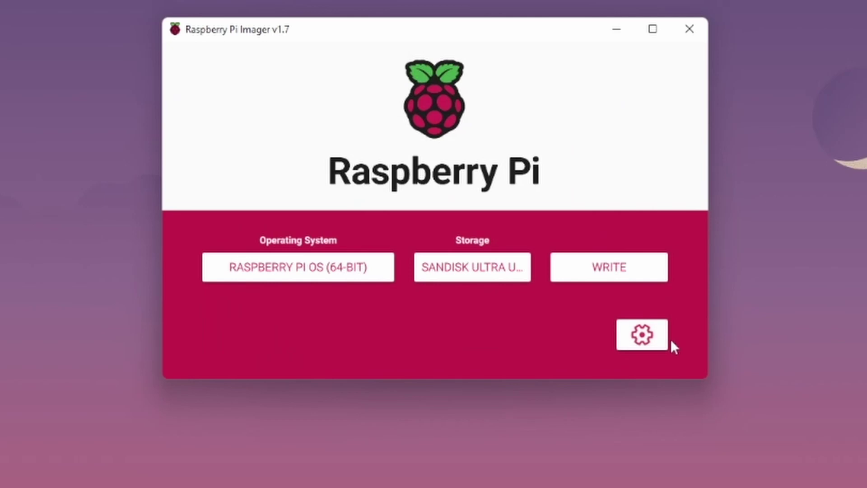
left_click(641, 335)
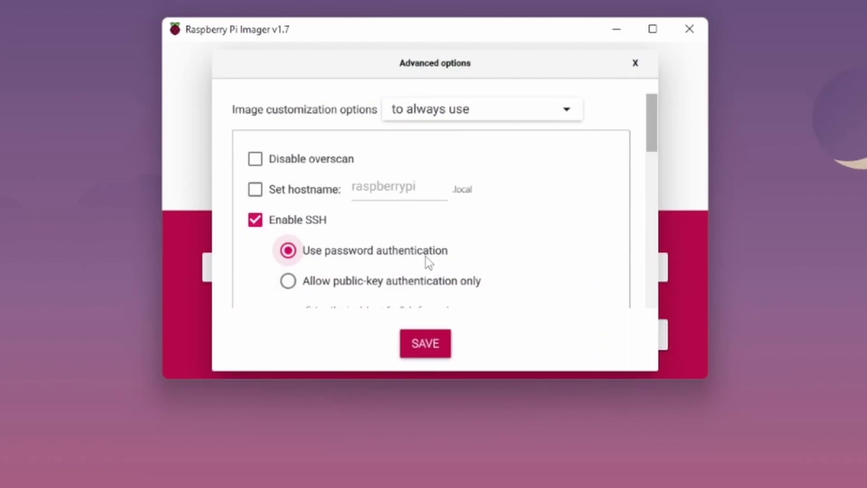
scroll(496, 219, "down", 10)
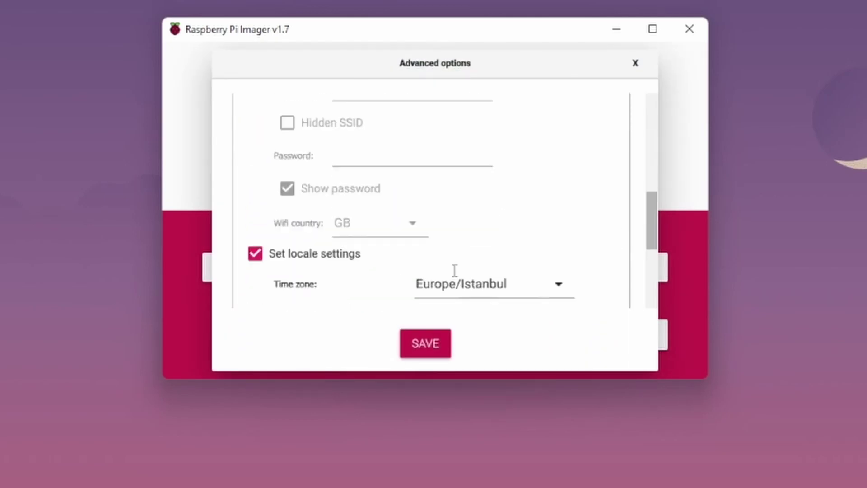
left_click(429, 344)
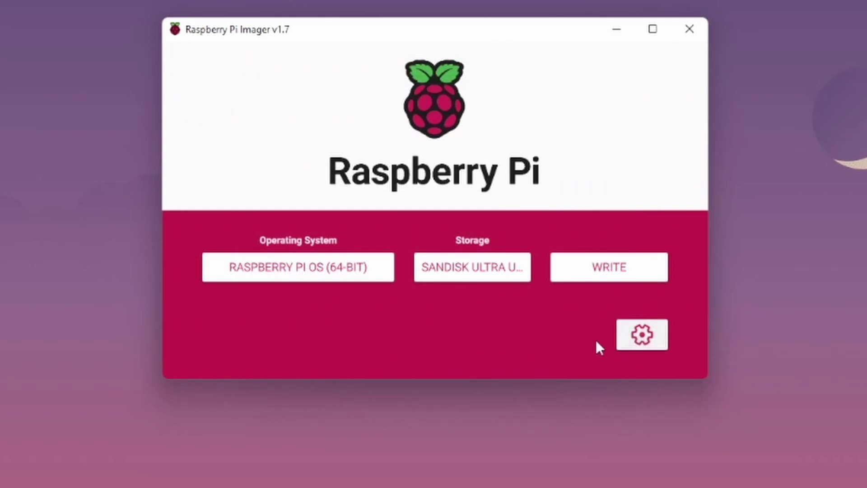
left_click(618, 269)
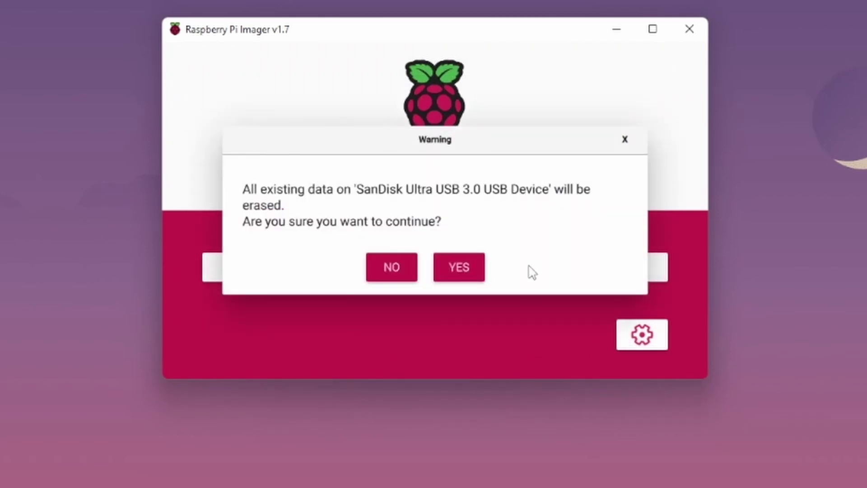
Step: Answer YES in the Warning dialog to erase the SanDisk drive and begin writing
left_click(468, 269)
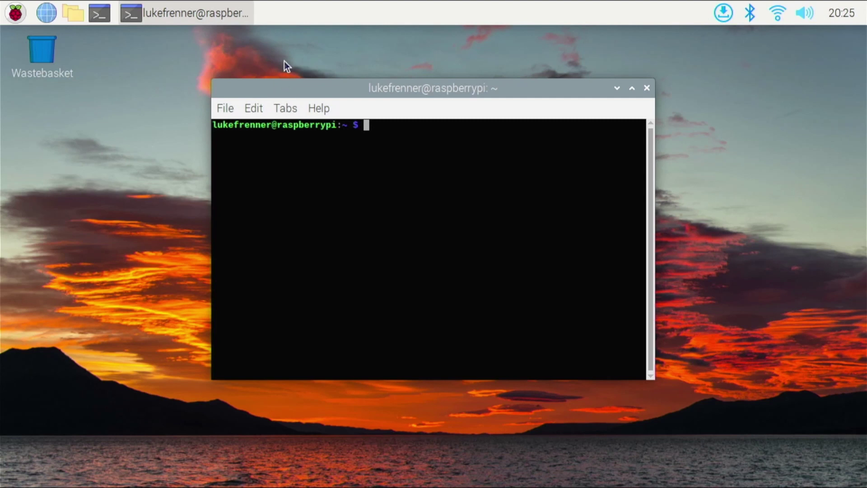
triple_click(283, 124)
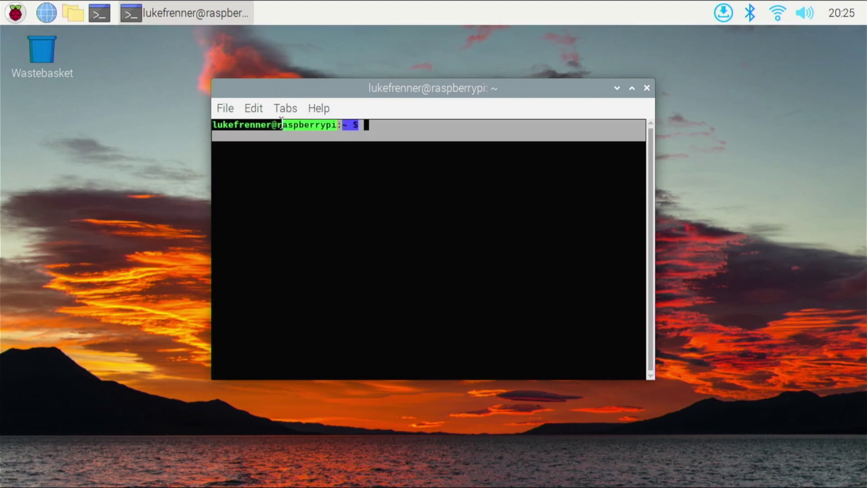
left_click(288, 127)
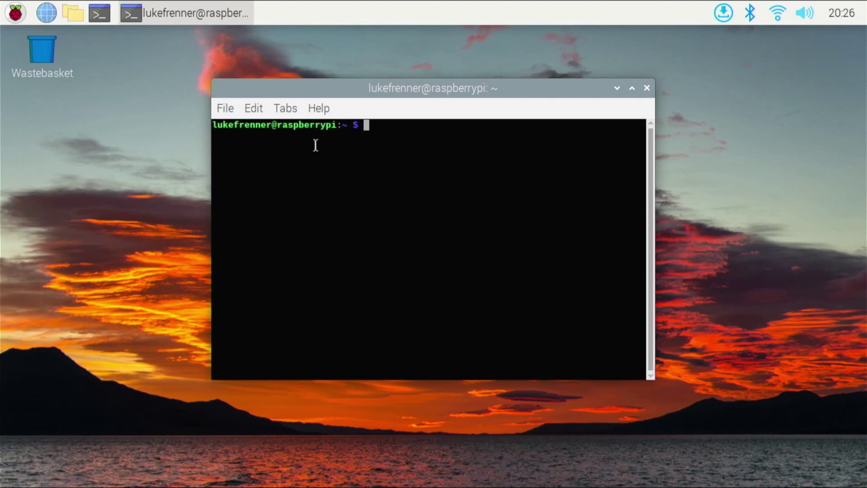
Step: Install neofetch via apt and run it, showing Debian 11 bullseye on aarch64
type("sudo apt install neop")
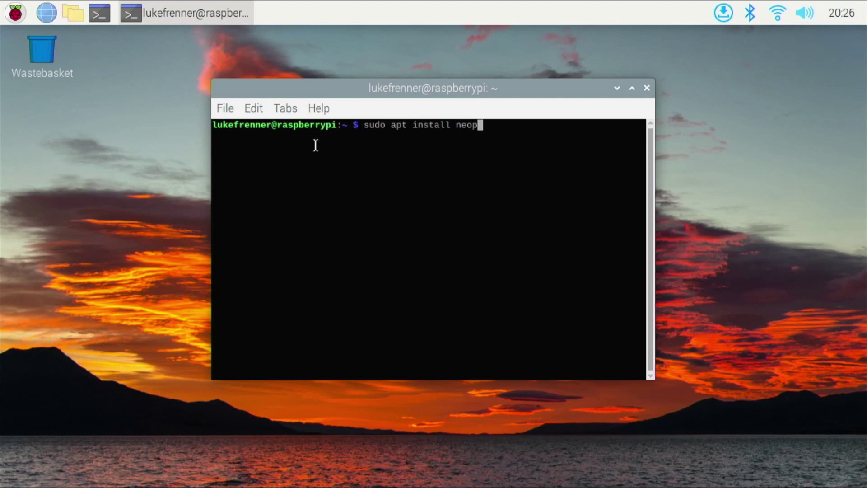
key("BackSpace")
type("fetch")
key("Return")
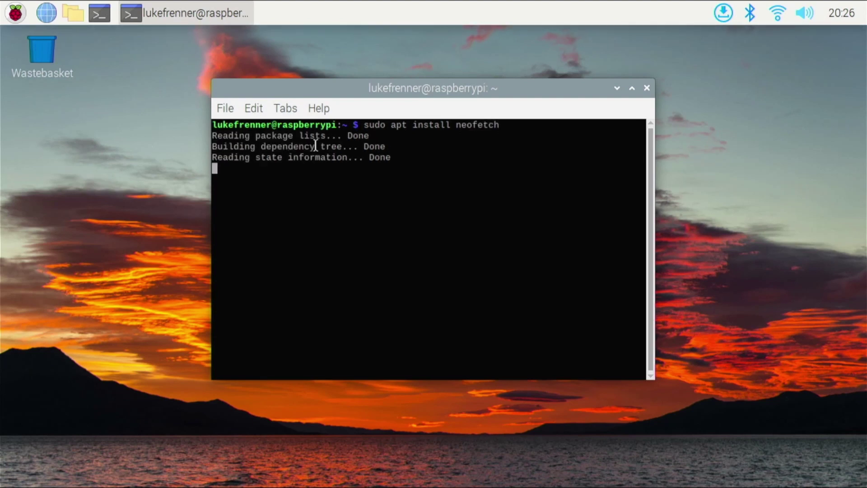
key("Return")
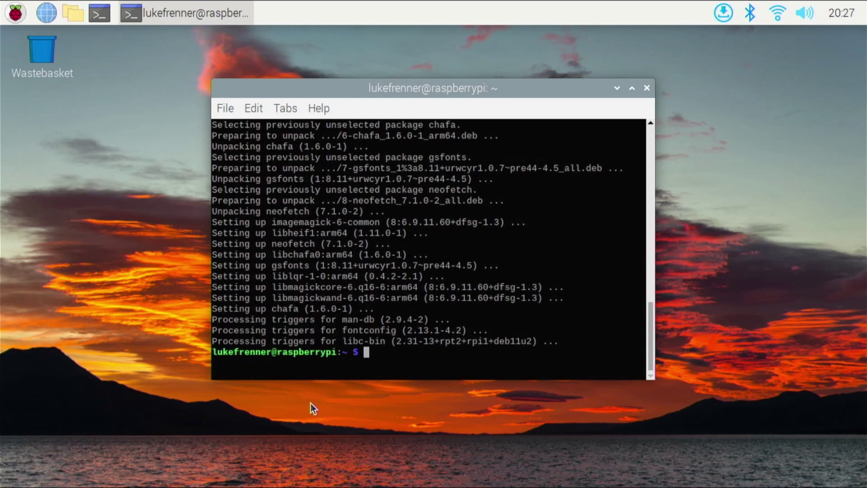
type("neofetch")
key("Return")
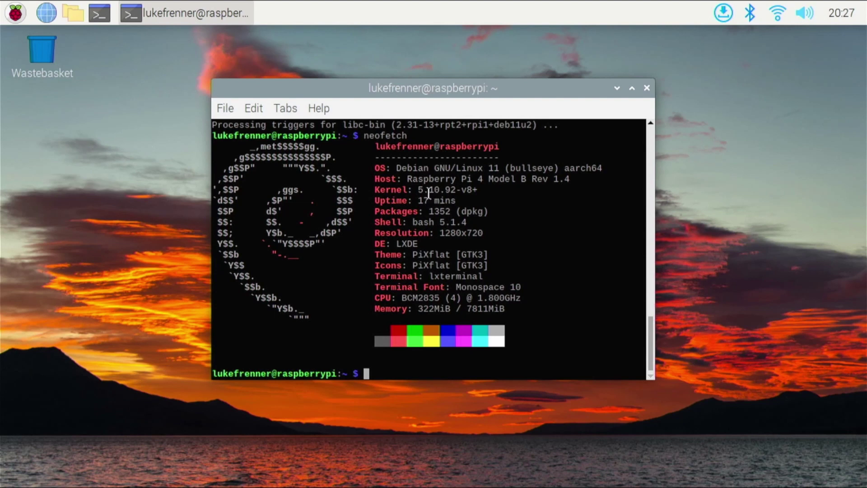
left_click_drag(424, 192, 444, 192)
left_click(443, 192)
left_click_drag(438, 212, 483, 311)
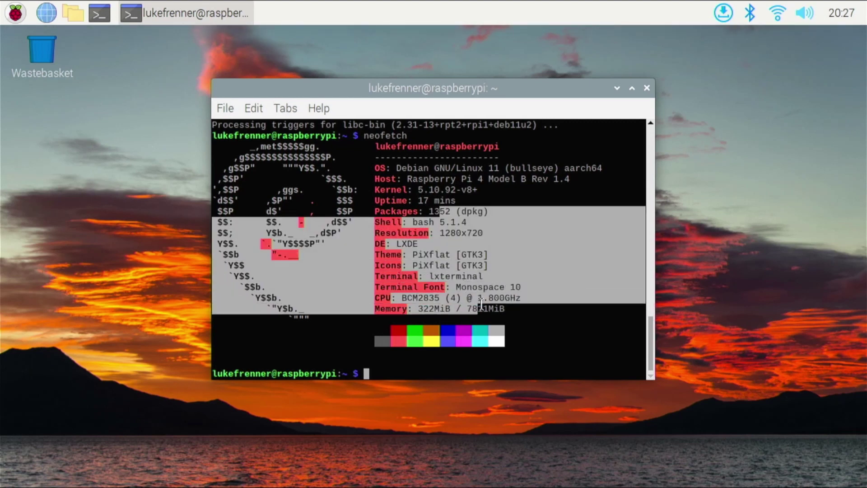
left_click(482, 302)
left_click_drag(413, 298, 523, 300)
left_click(523, 300)
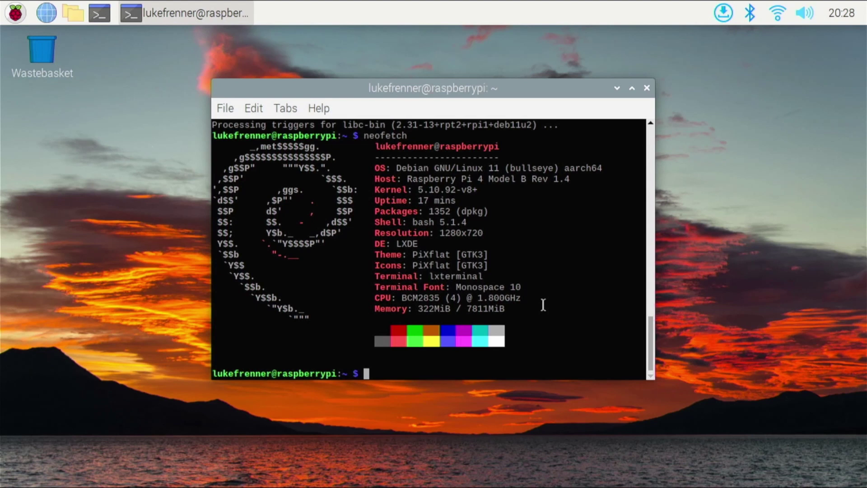
Step: Install rpi-imager 1.7.0 and its dependencies with sudo apt install rpi-imager
type("sudo apt install rp")
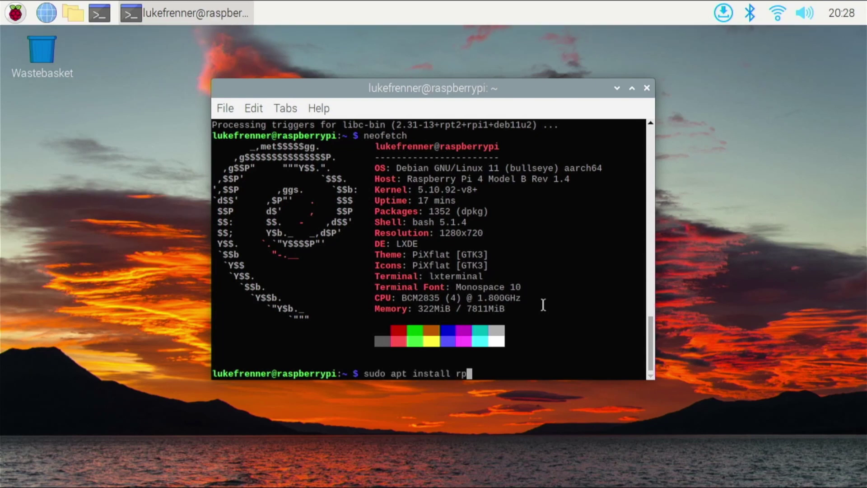
type("i-imager")
key("Return")
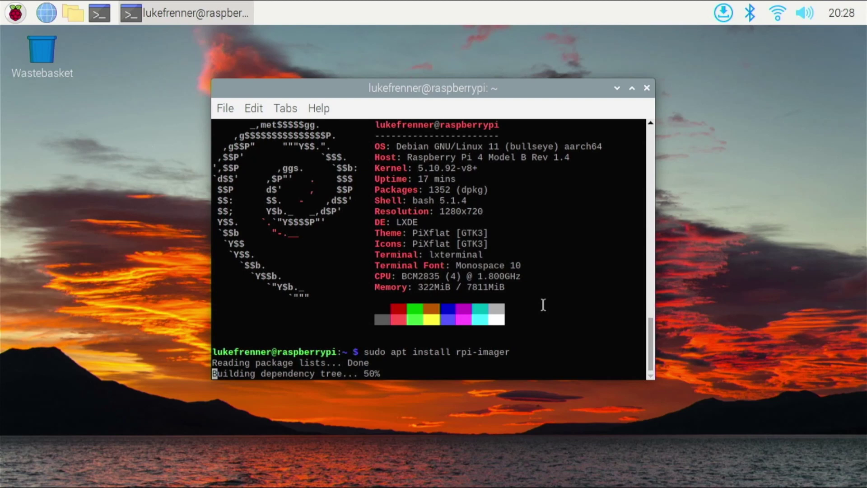
key("Return")
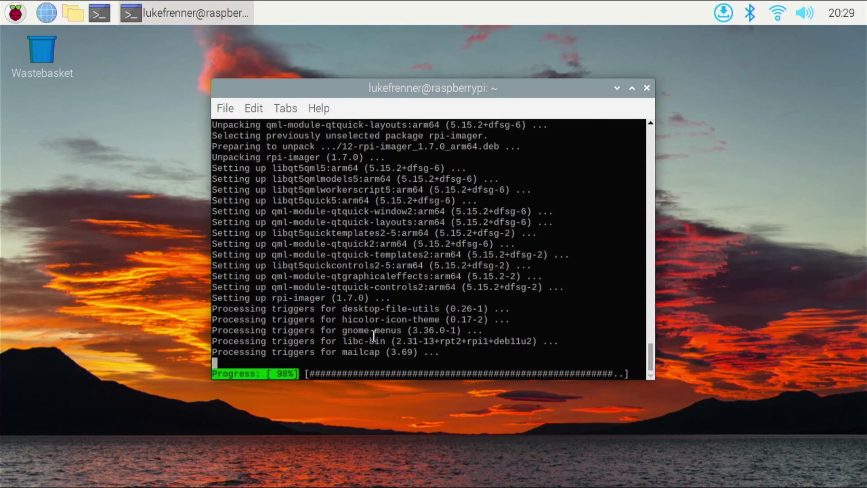
Step: Launch Imager from Accessories, close the terminal, and reposition the Imager window
left_click(3, 7)
mouse_move(120, 149)
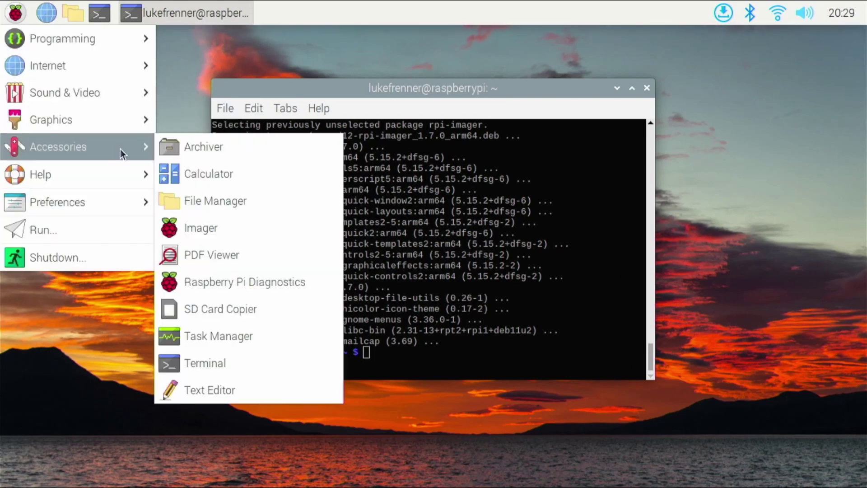
left_click(176, 227)
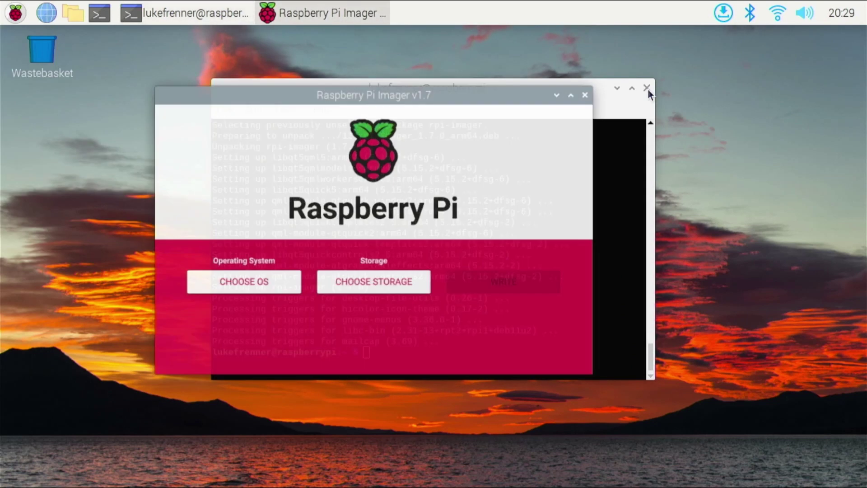
left_click(646, 88)
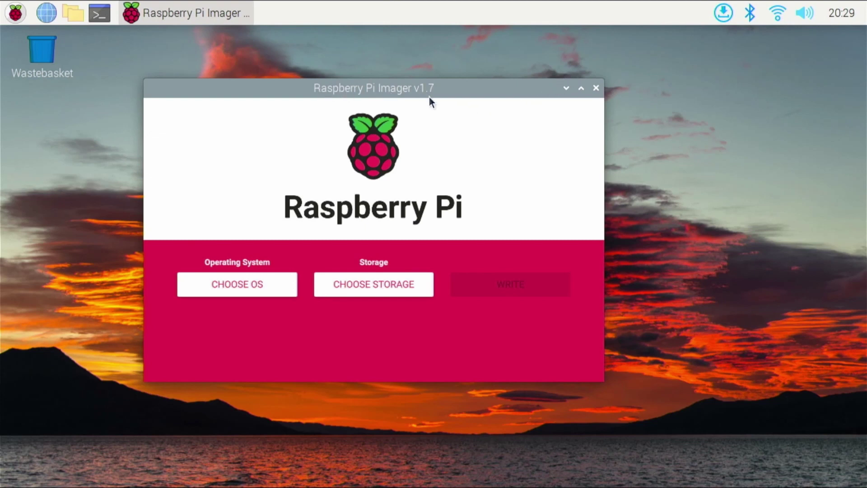
left_click_drag(429, 96, 454, 90)
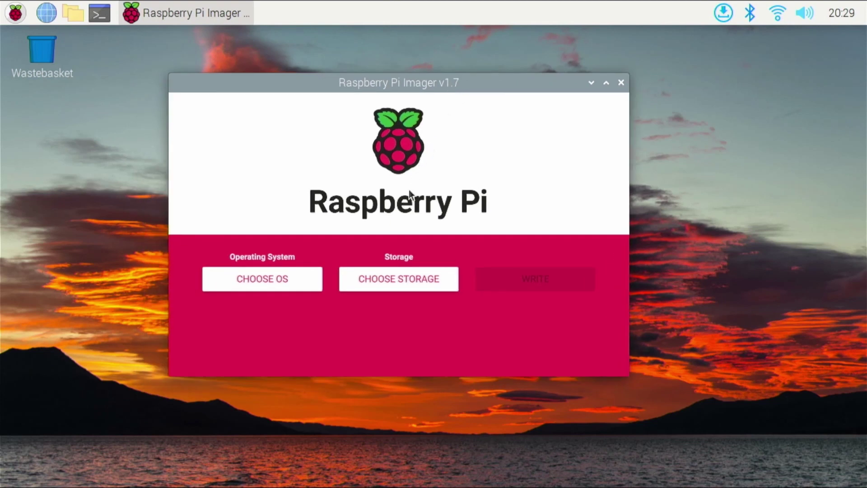
Step: Open the Advanced options with Ctrl+Shift+X and review them without changes
key("ctrl+shift+x")
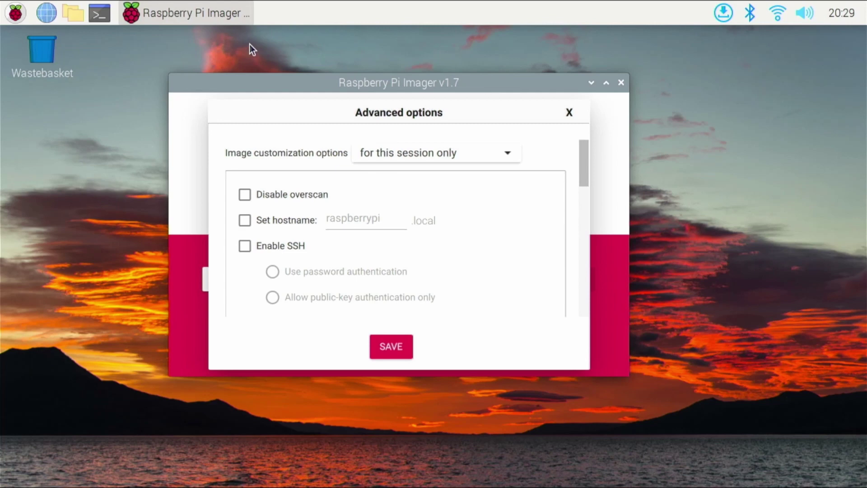
scroll(322, 238, "down", 10)
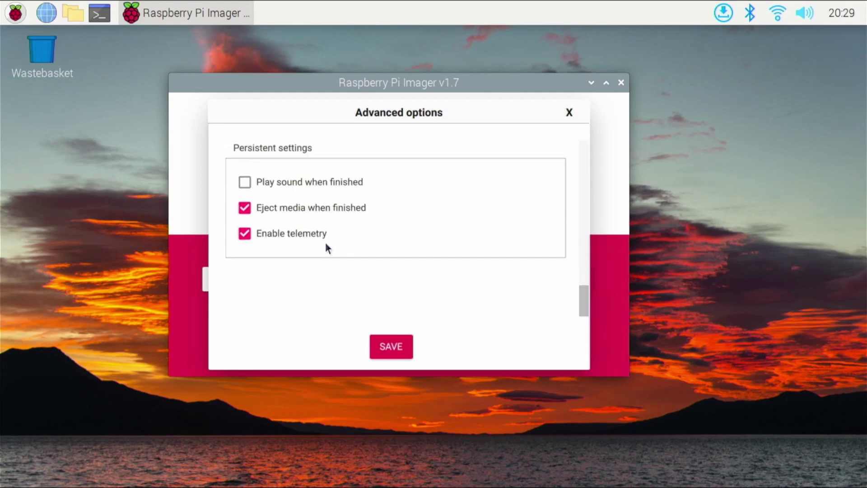
scroll(342, 270, "up", 10)
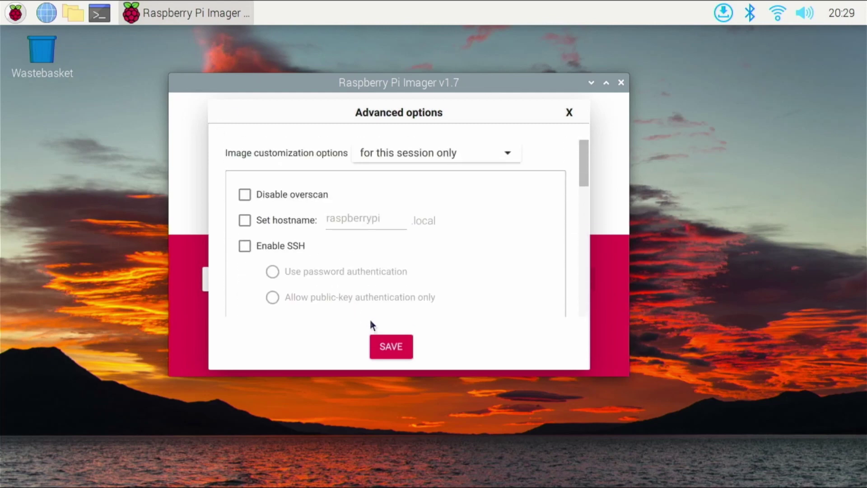
scroll(370, 316, "down", 10)
scroll(371, 309, "up", 6)
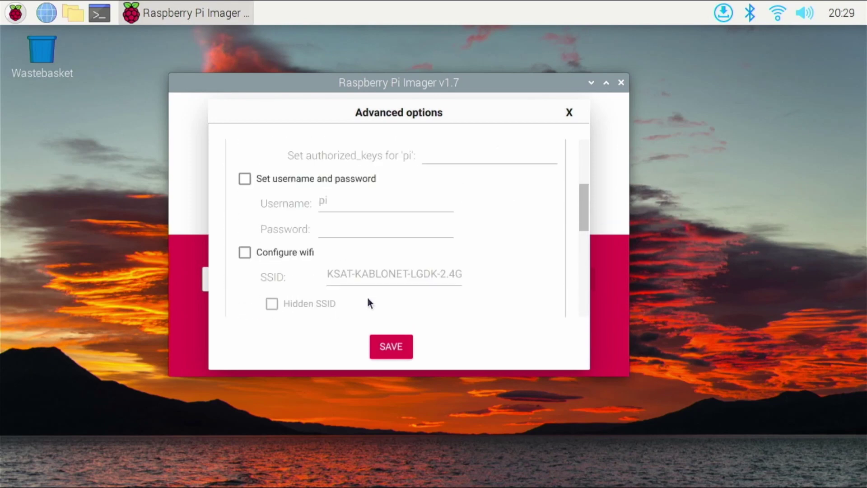
scroll(368, 298, "up", 4)
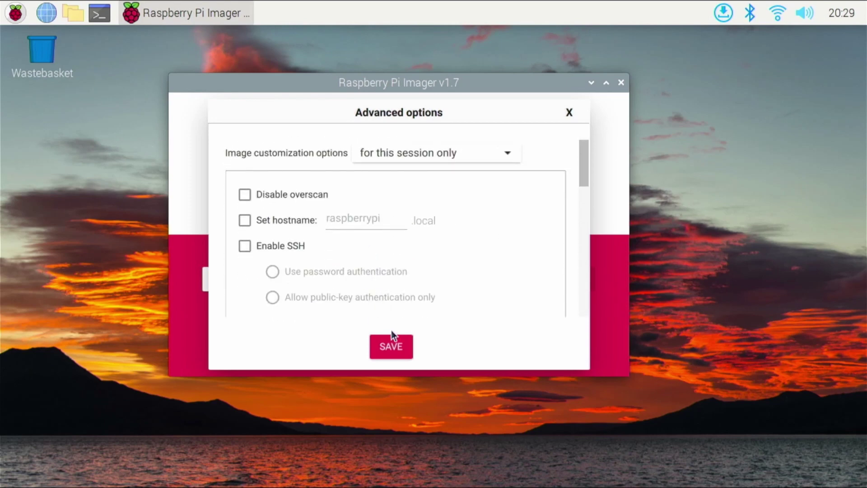
left_click(388, 346)
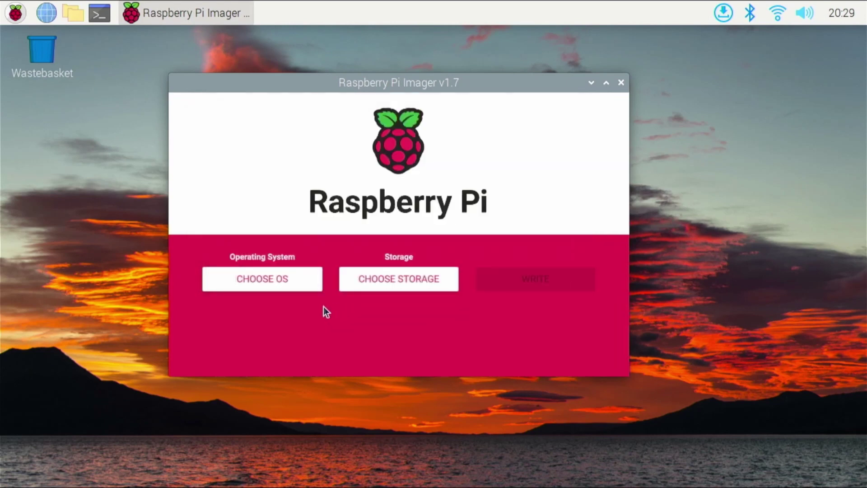
left_click(312, 289)
scroll(325, 280, "down", 5)
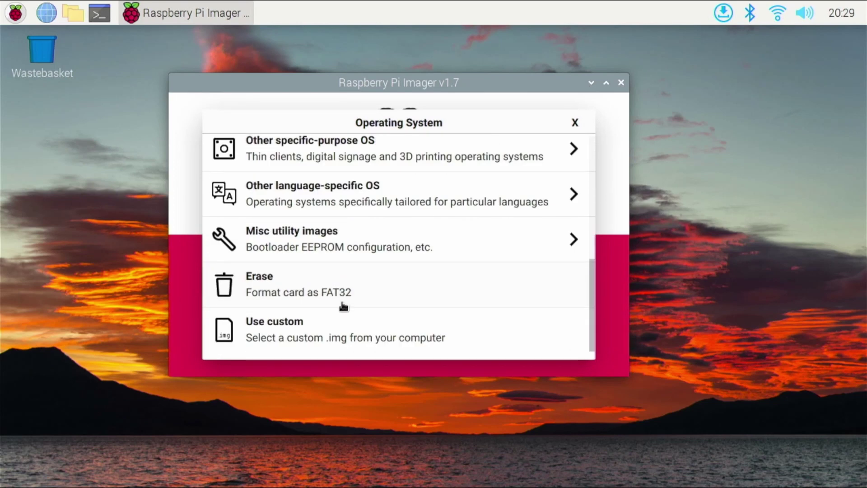
scroll(354, 312, "up", 1)
scroll(353, 307, "up", 6)
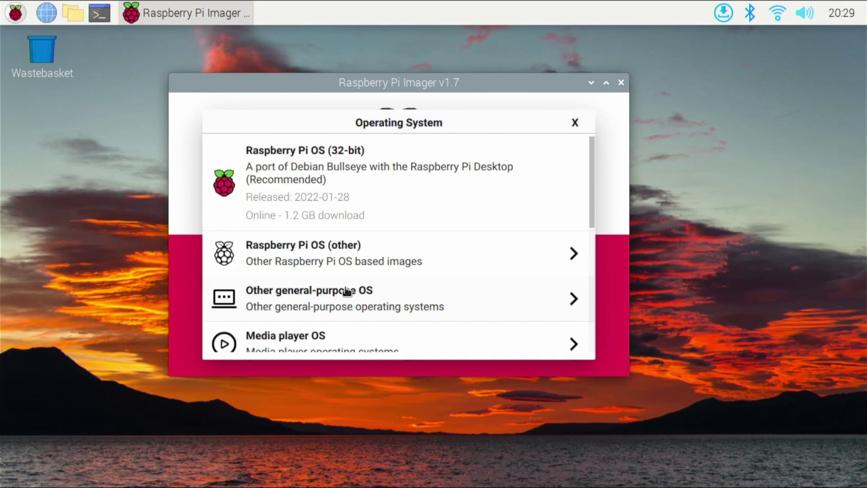
scroll(345, 282, "down", 4)
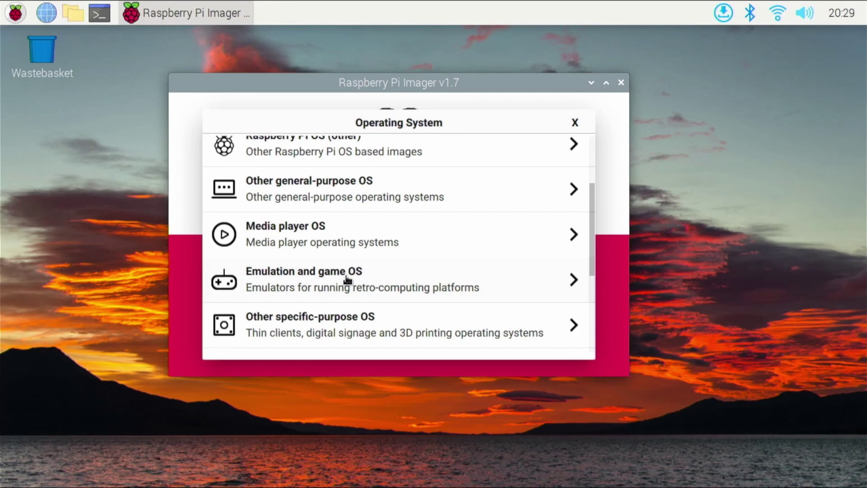
scroll(347, 279, "up", 4)
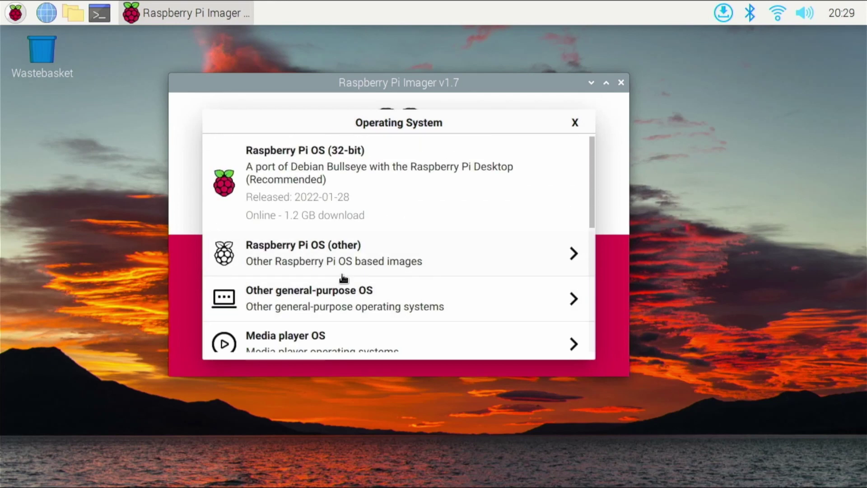
left_click(320, 259)
scroll(315, 235, "down", 5)
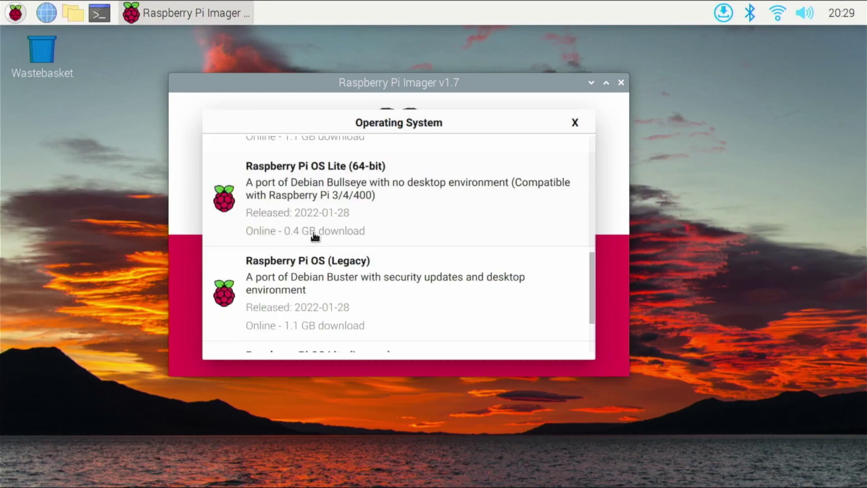
scroll(315, 235, "up", 5)
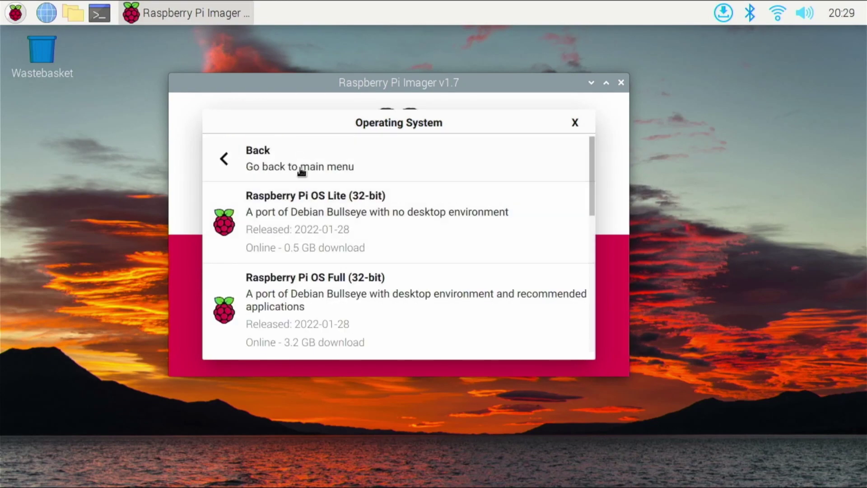
left_click(296, 177)
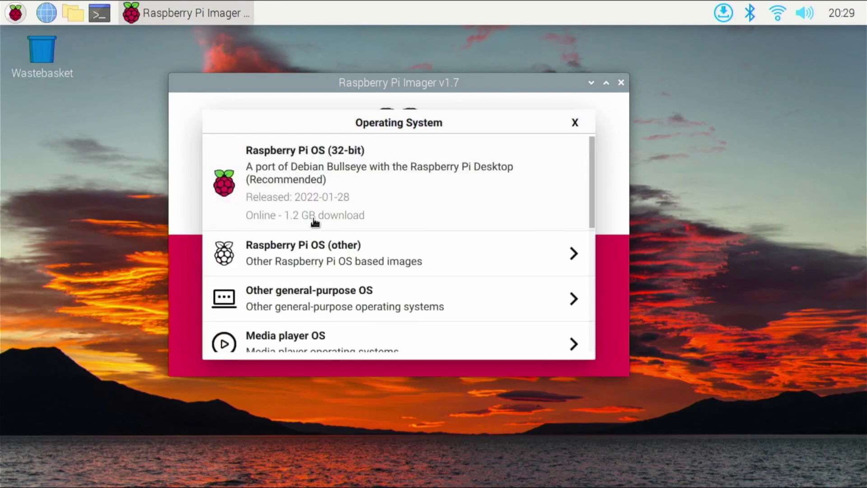
scroll(313, 232, "down", 5)
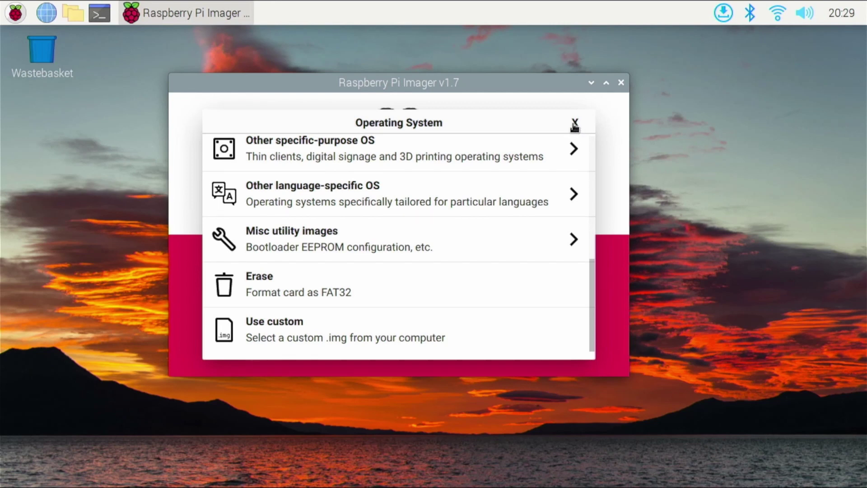
left_click(574, 124)
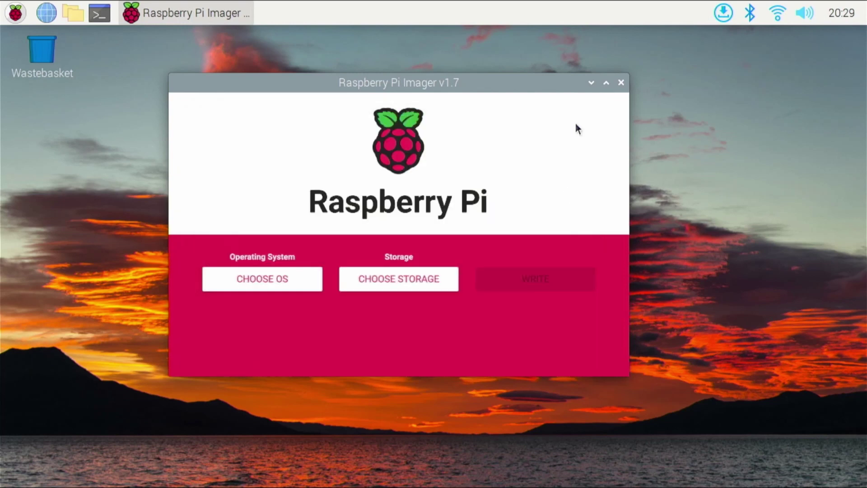